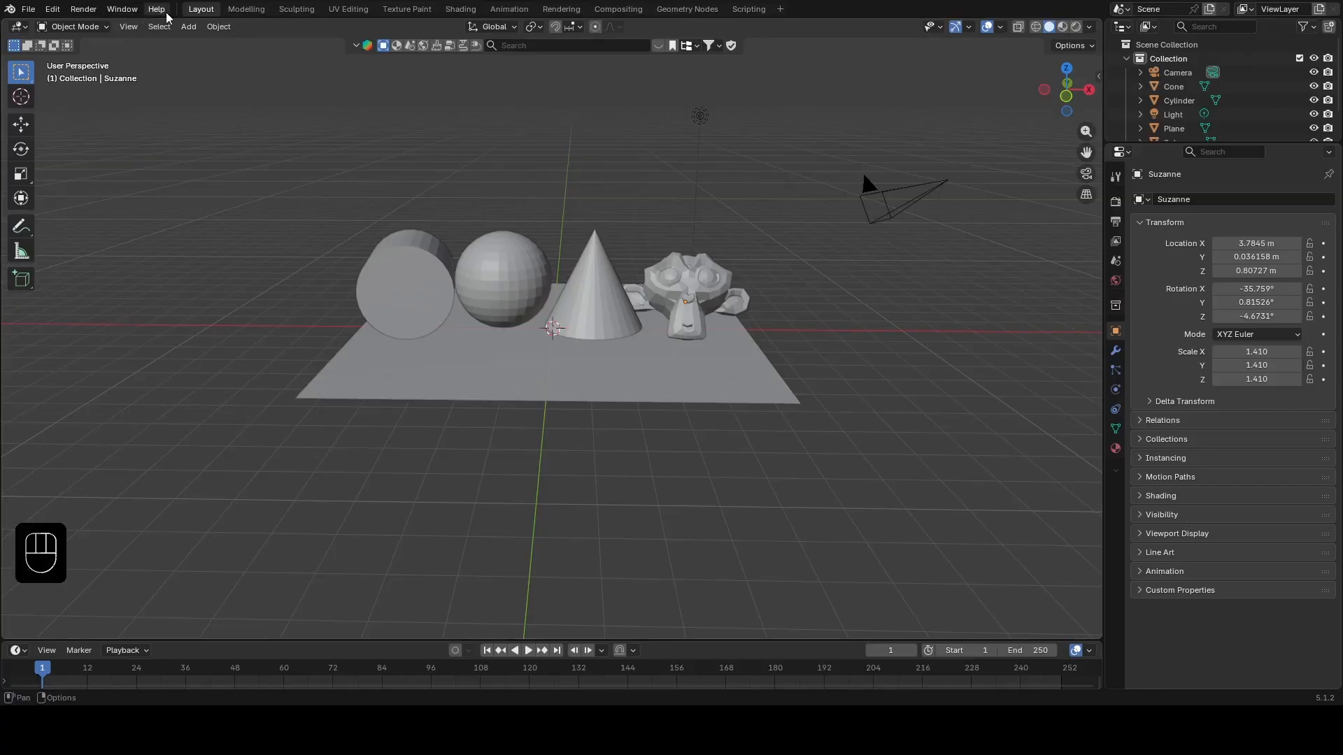
- Switch to the Shading workspace and display the scene's 3D viewport in rendered shading
{"action": "left_click", "coordinate": [460, 9]}
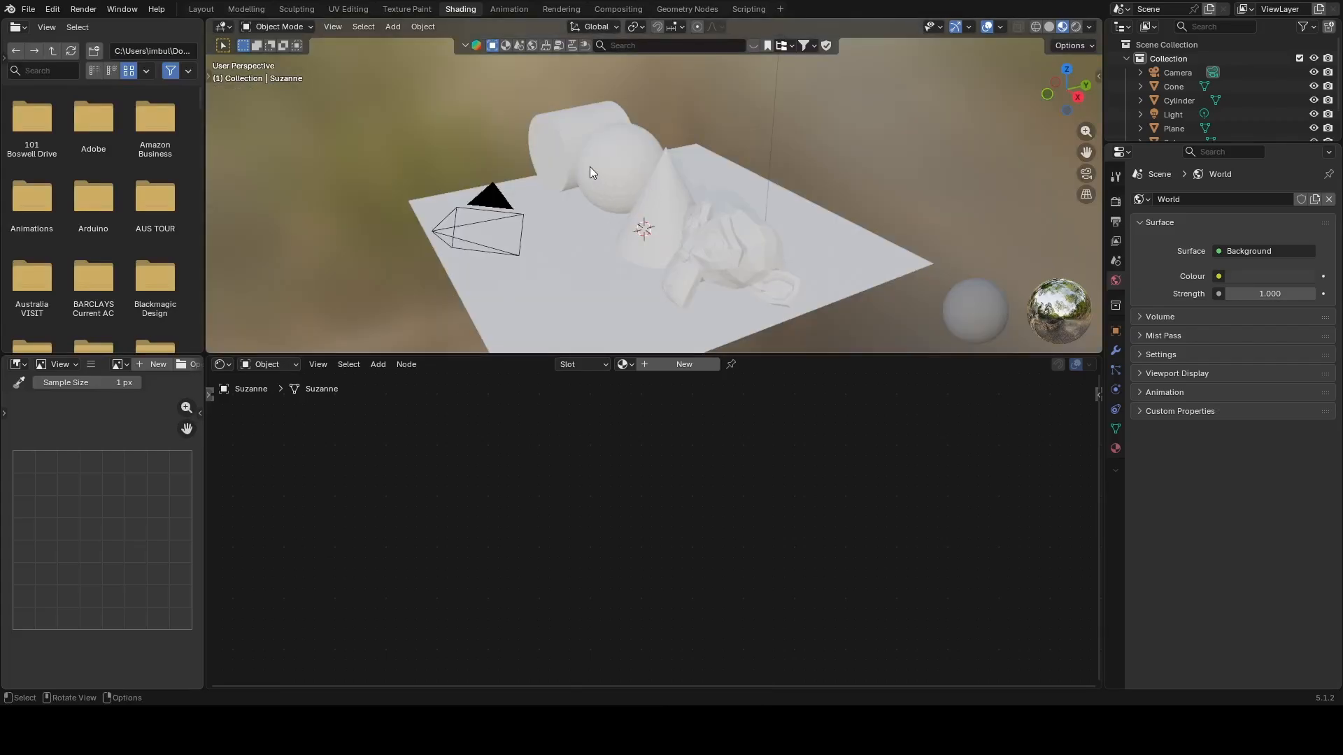
{"action": "middle_click_drag", "start_coordinate": [590, 167], "coordinate": [653, 178]}
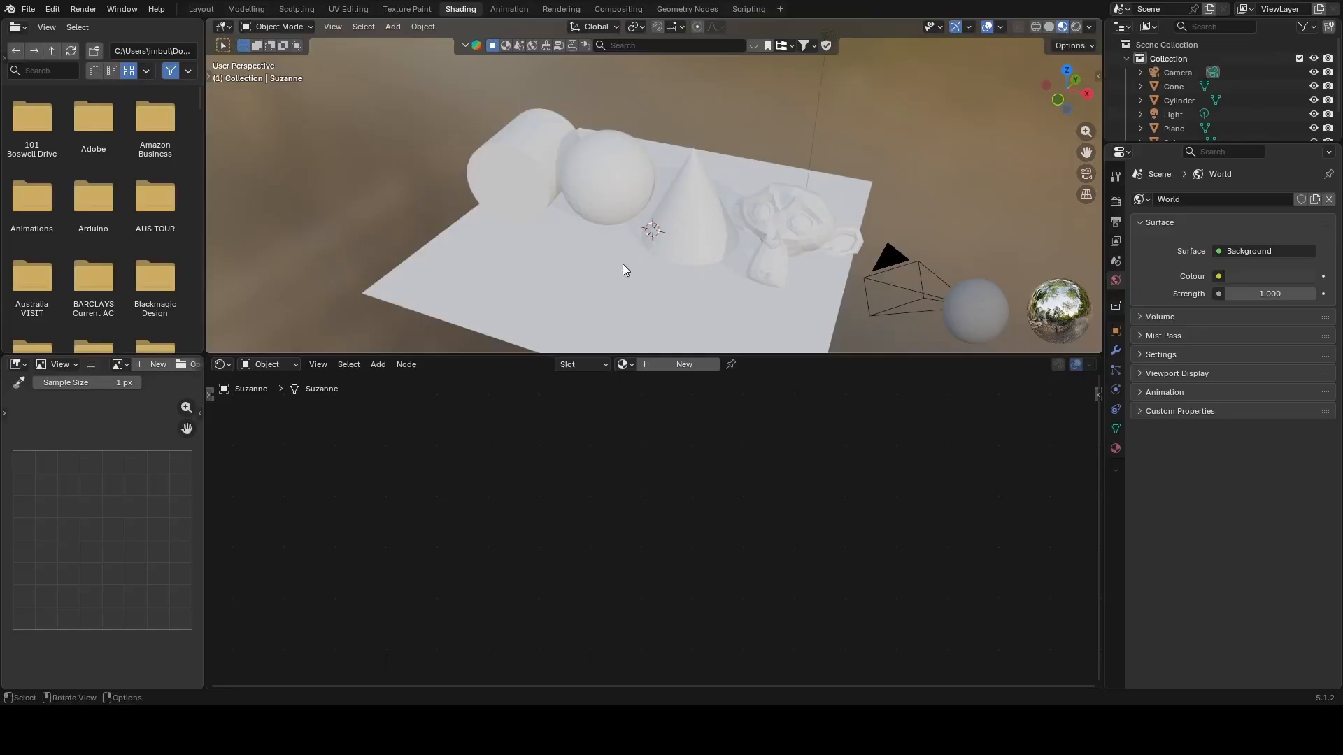
{"action": "left_click", "coordinate": [1077, 27]}
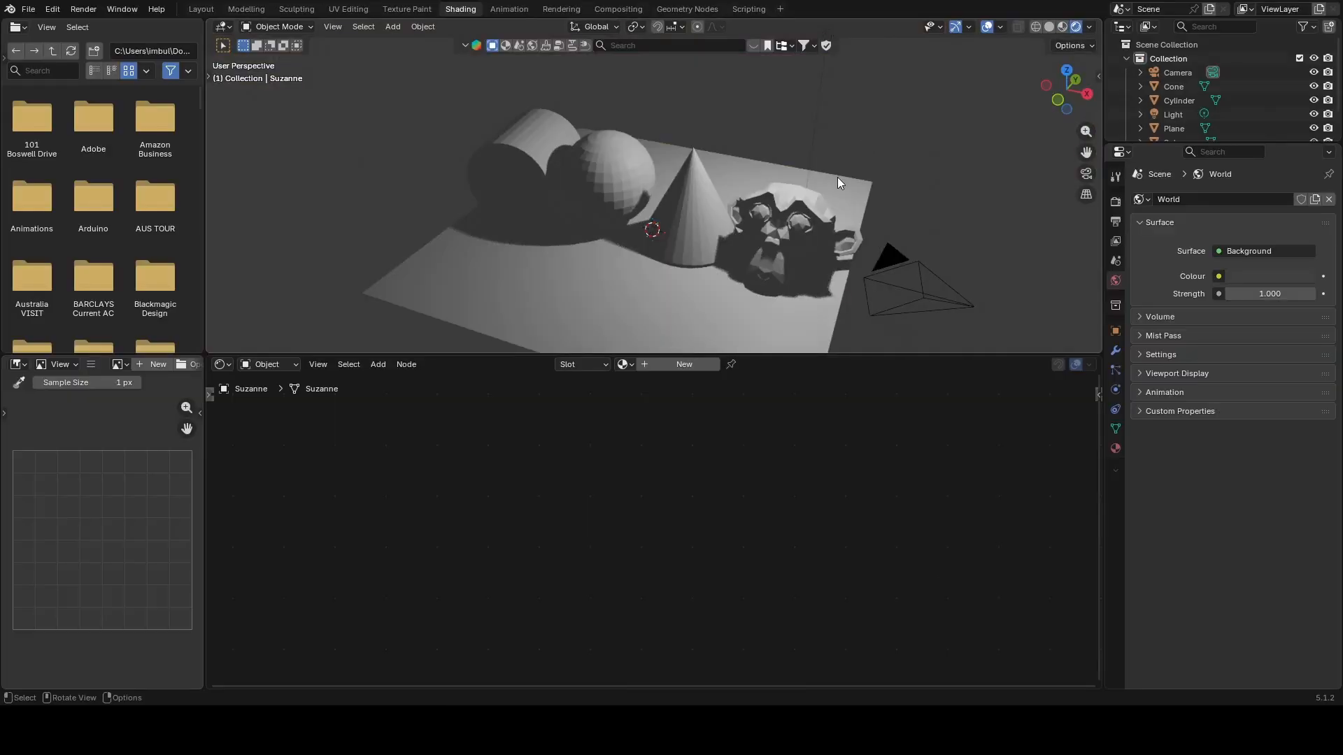
- Move the light freehand to a spot above the cone, closer to the row of objects
{"action": "scroll", "coordinate": [838, 164], "scroll_direction": "down", "scroll_amount": 3}
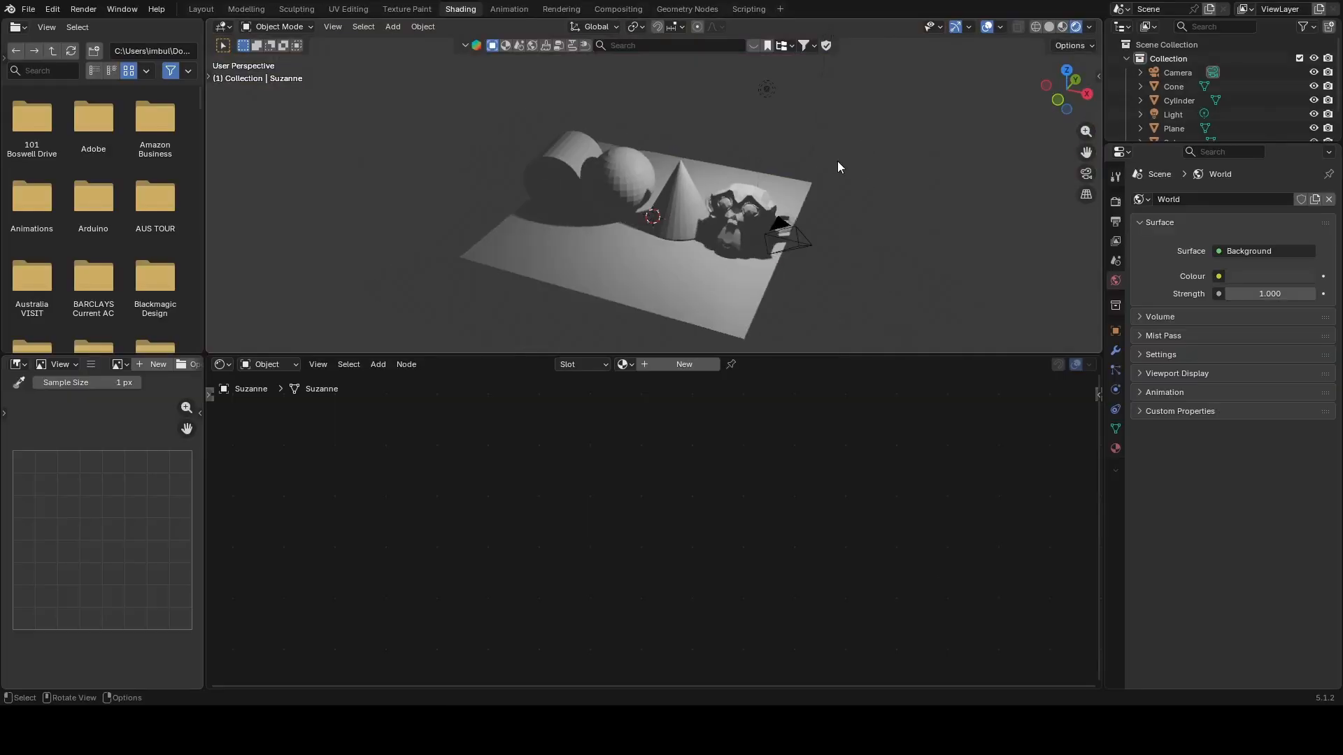
{"action": "left_click", "coordinate": [766, 89]}
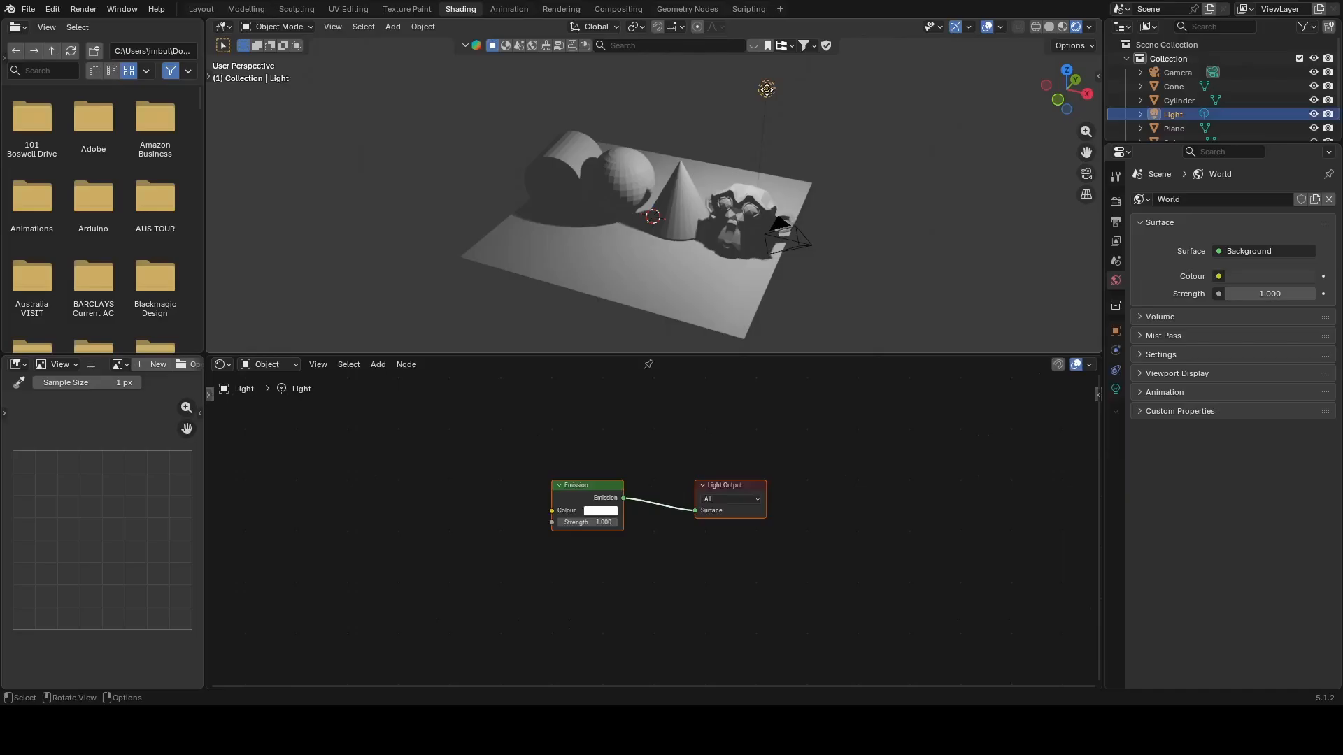
{"action": "key", "text": "g"}
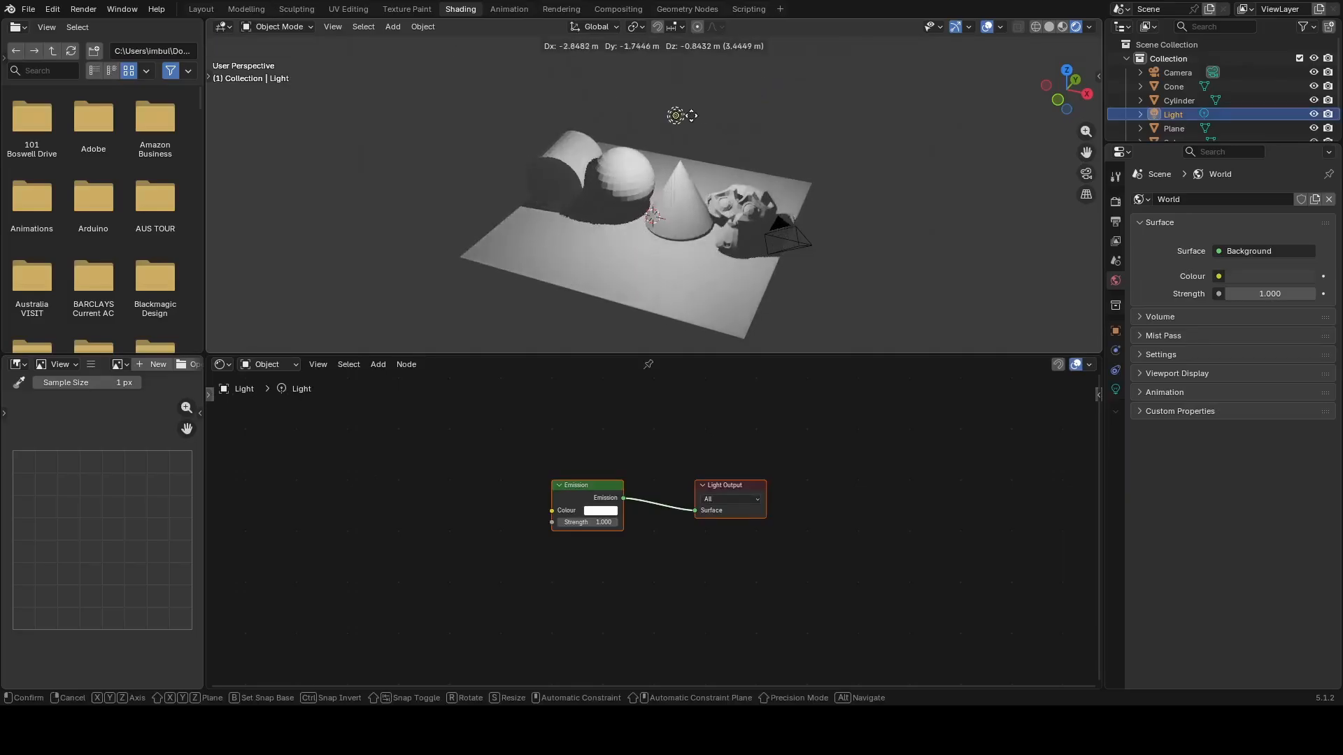
{"action": "left_click", "coordinate": [754, 125]}
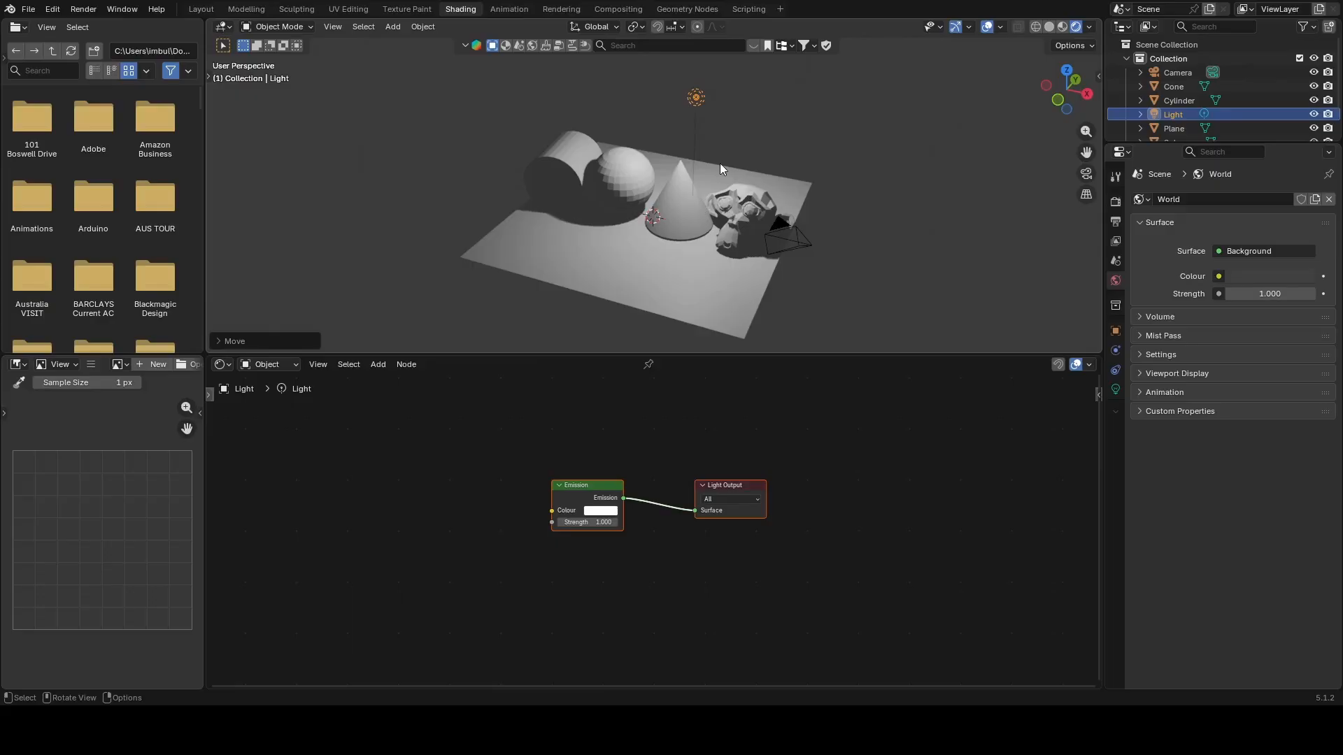
- Return the viewport to Material Preview shading and give the ground plane a new material named Red
{"action": "left_click", "coordinate": [1062, 28]}
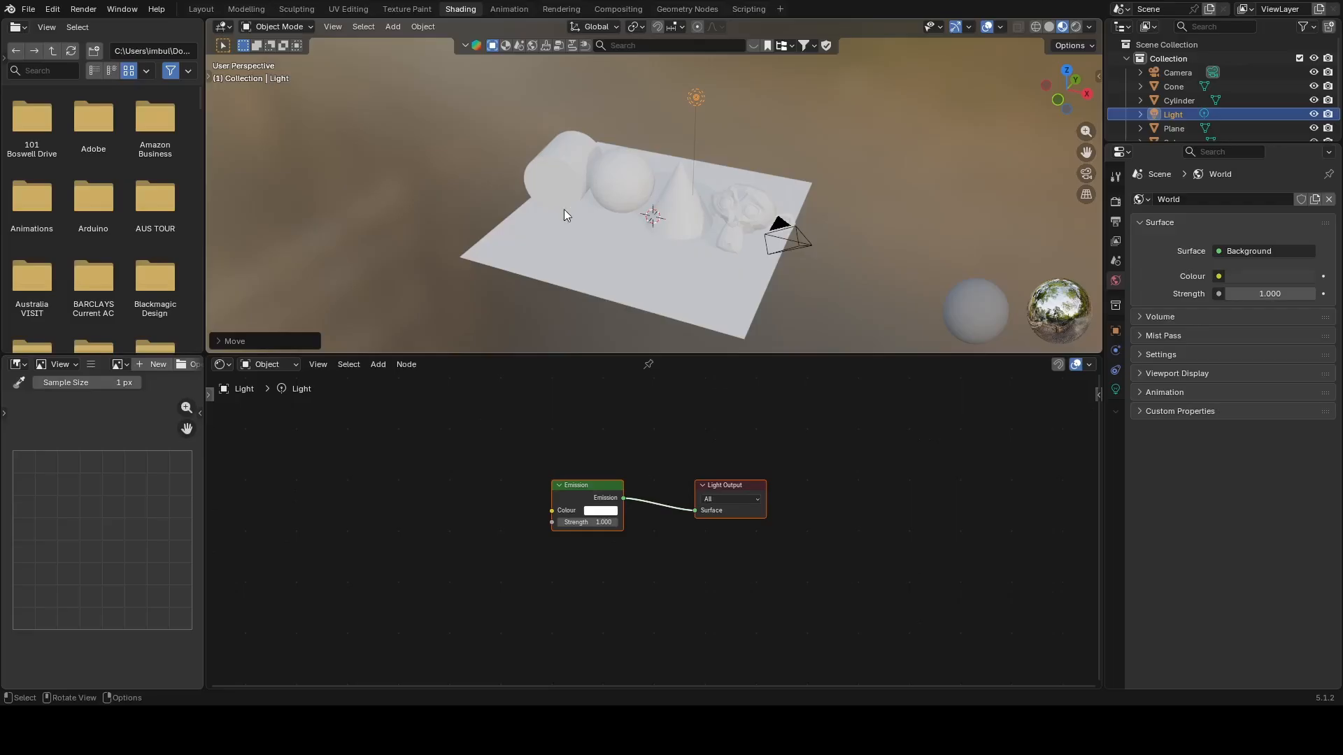
{"action": "left_click", "coordinate": [597, 292]}
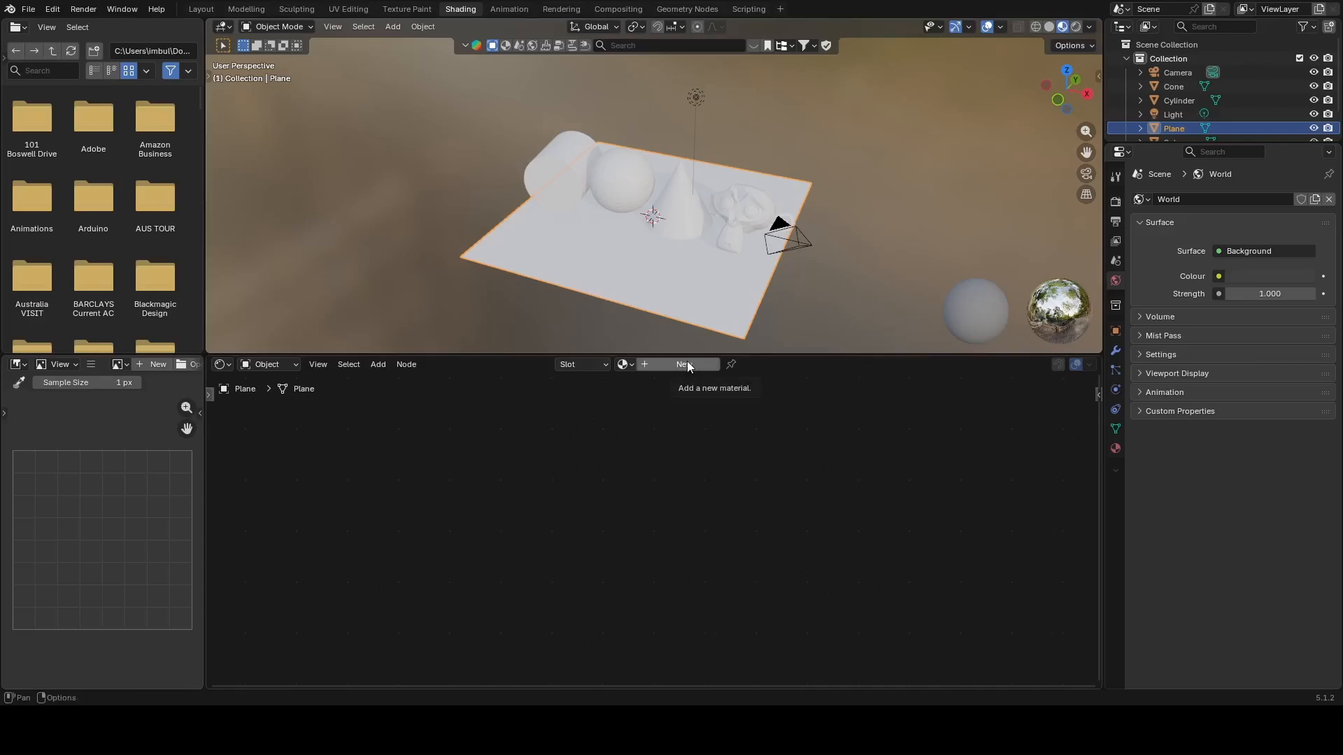
{"action": "left_click", "coordinate": [649, 362]}
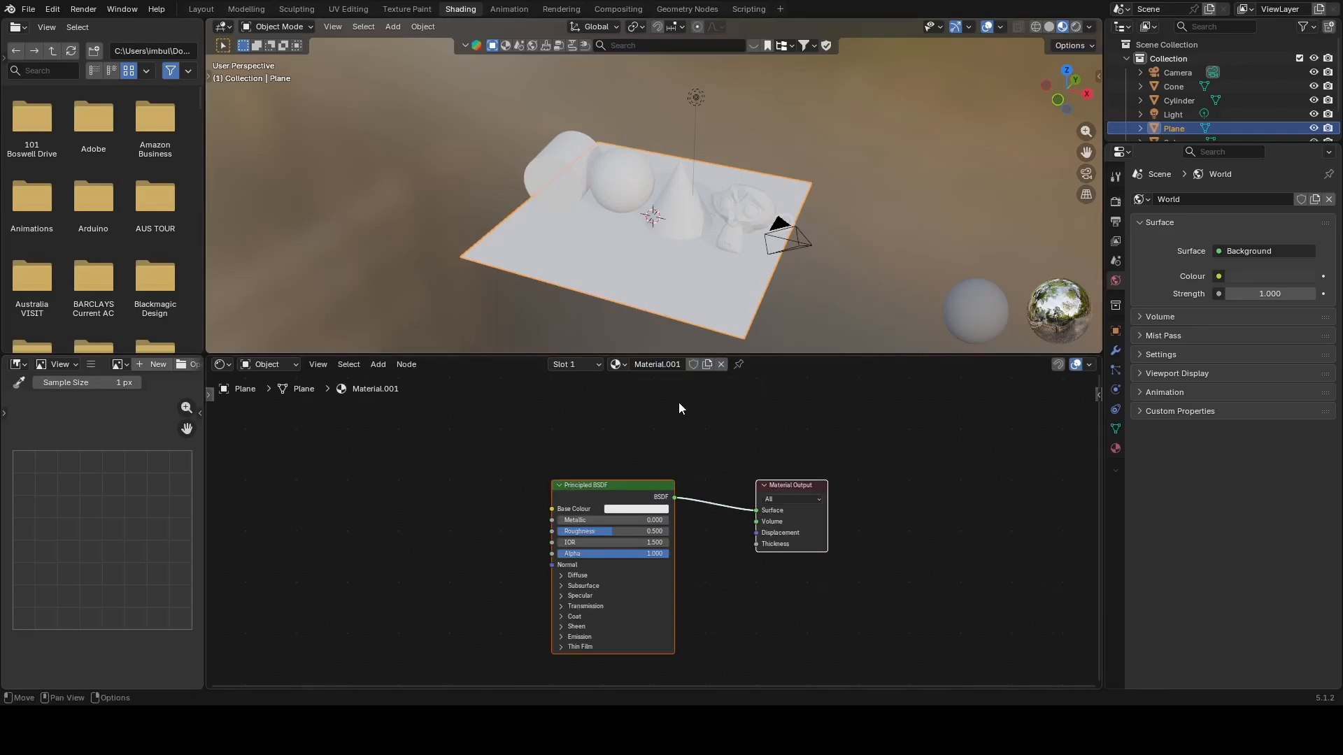
{"action": "double_click", "coordinate": [658, 366]}
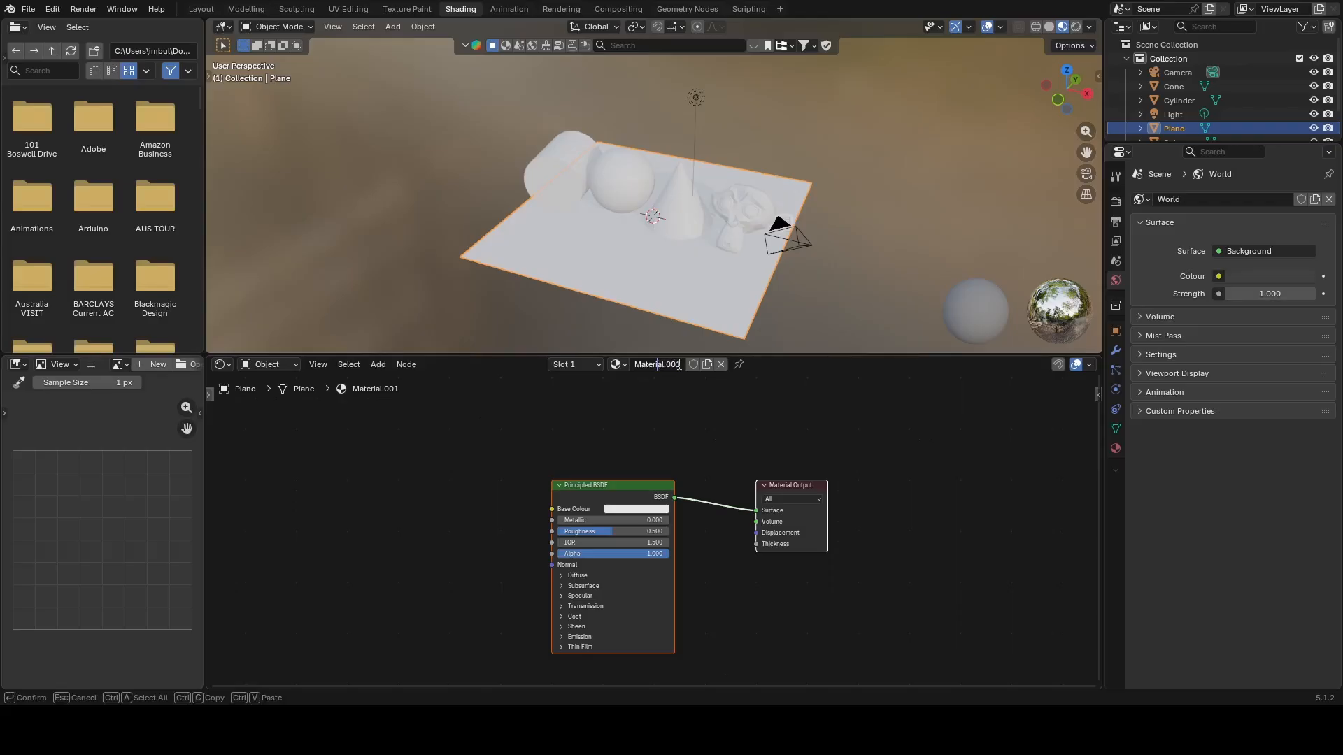
{"action": "left_click_drag", "start_coordinate": [678, 364], "coordinate": [624, 368]}
{"action": "type", "text": "Red"}
{"action": "key", "text": "Return"}
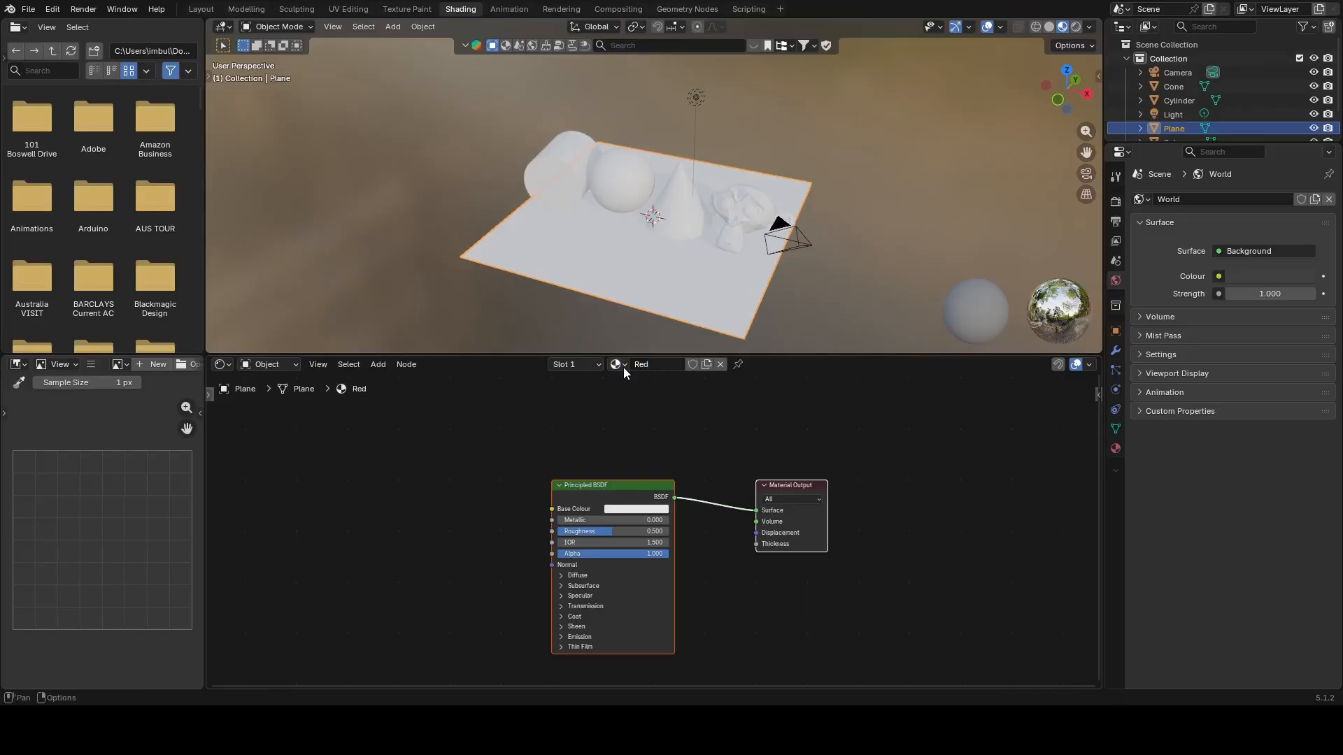
- Set the Red material's base colour to a dark red with a brightness value of about 0.51
{"action": "left_click", "coordinate": [637, 509]}
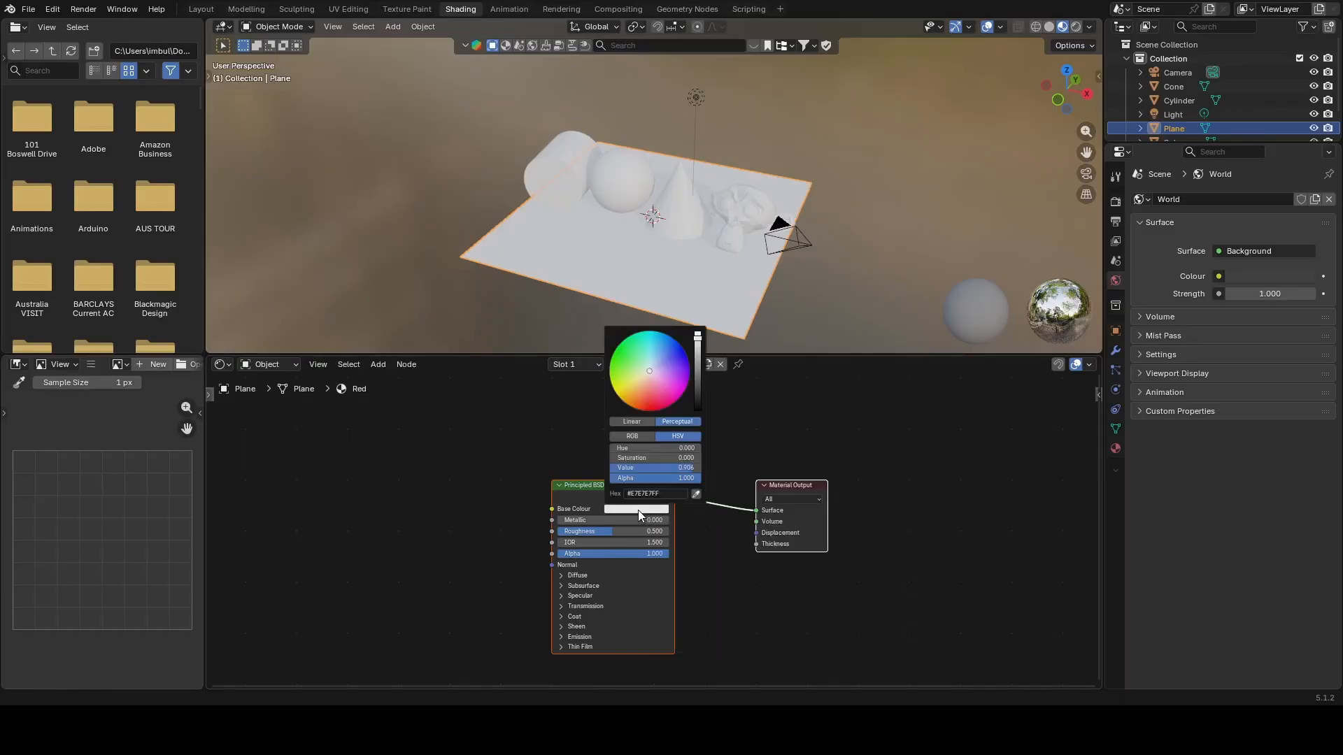
{"action": "left_click", "coordinate": [652, 401]}
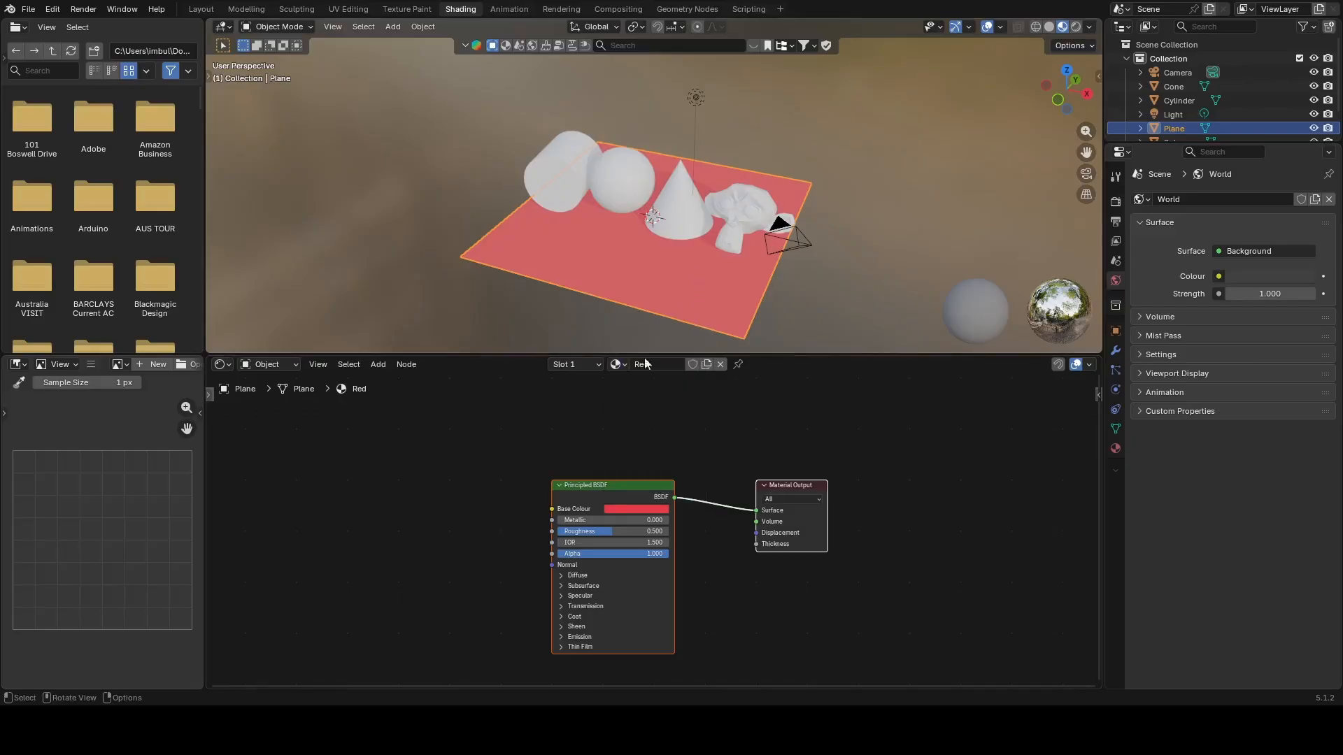
{"action": "left_click", "coordinate": [652, 510]}
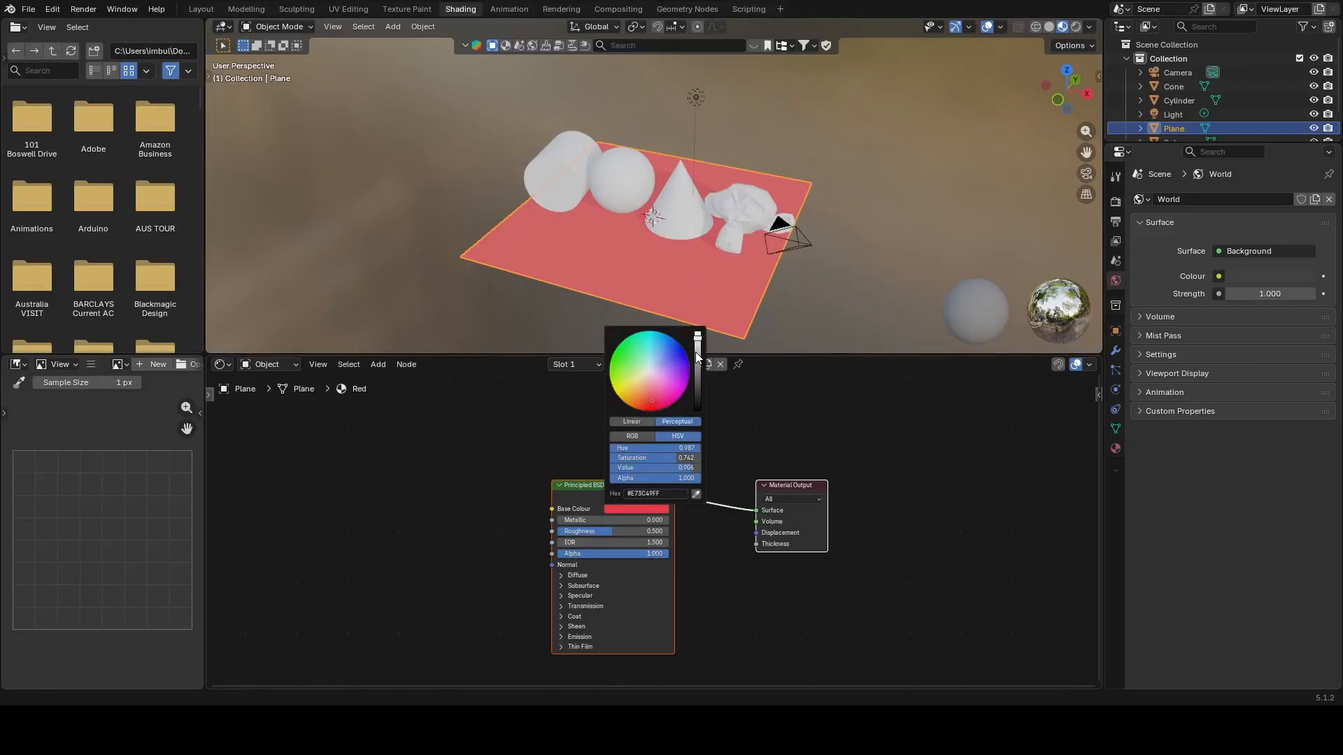
{"action": "left_click_drag", "start_coordinate": [698, 341], "coordinate": [698, 370]}
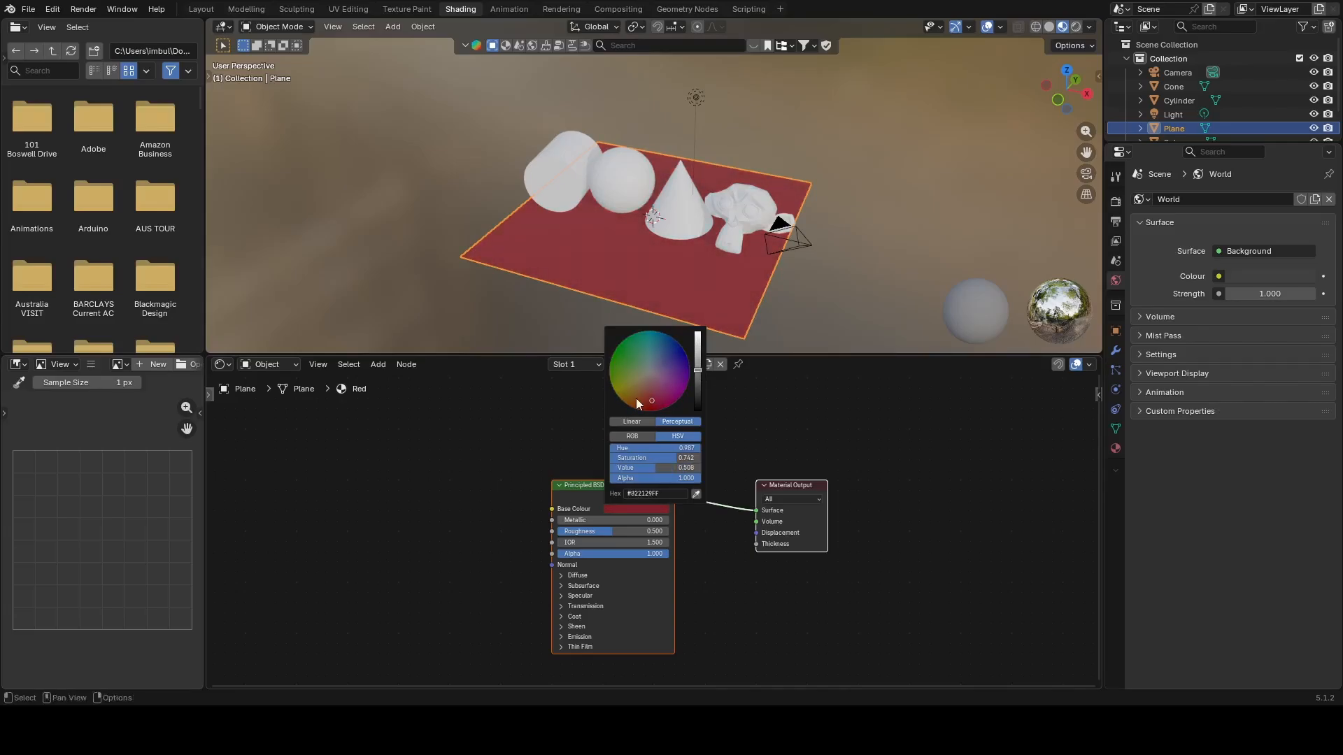
- Give the cylinder a new material named Blue and set its base colour to a deep blue
{"action": "mouse_move", "coordinate": [656, 261]}
{"action": "middle_mouse_down"}
{"action": "mouse_move", "coordinate": [693, 224]}
{"action": "mouse_move", "coordinate": [673, 269]}
{"action": "middle_mouse_up"}
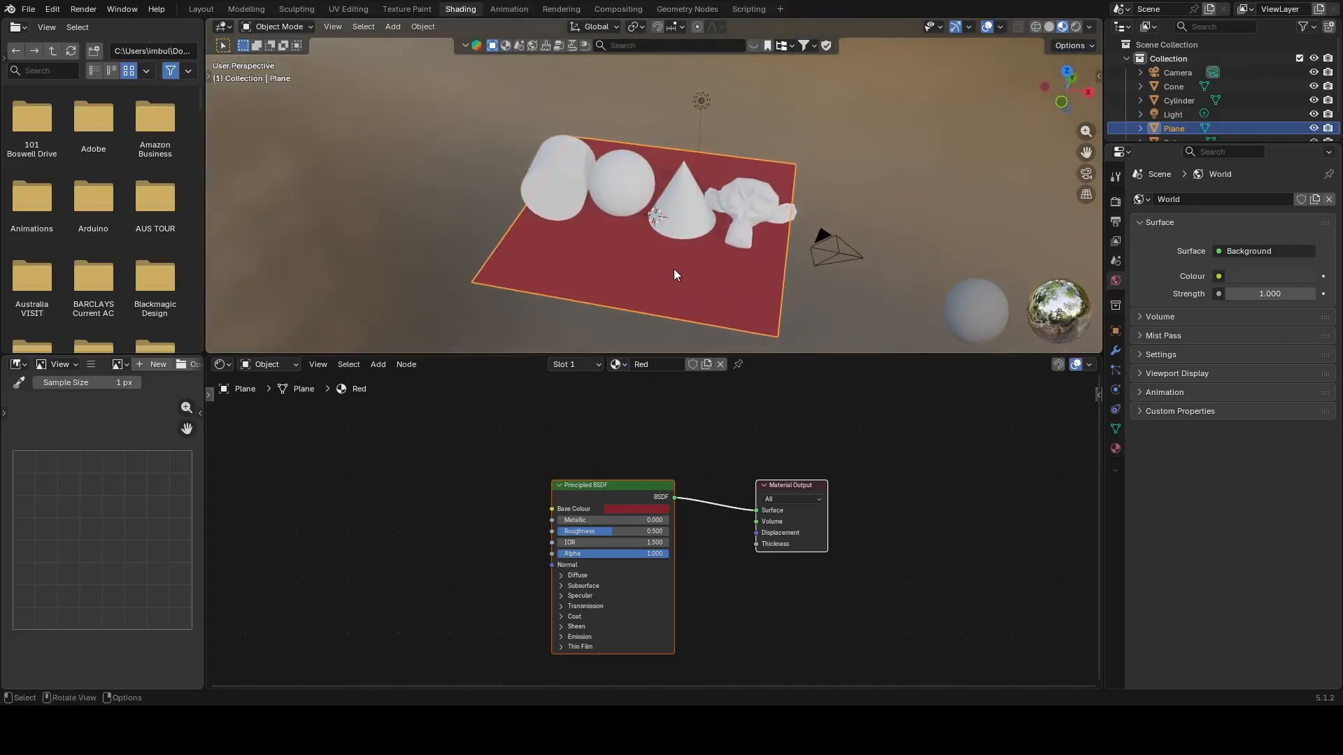
{"action": "left_click", "coordinate": [547, 200]}
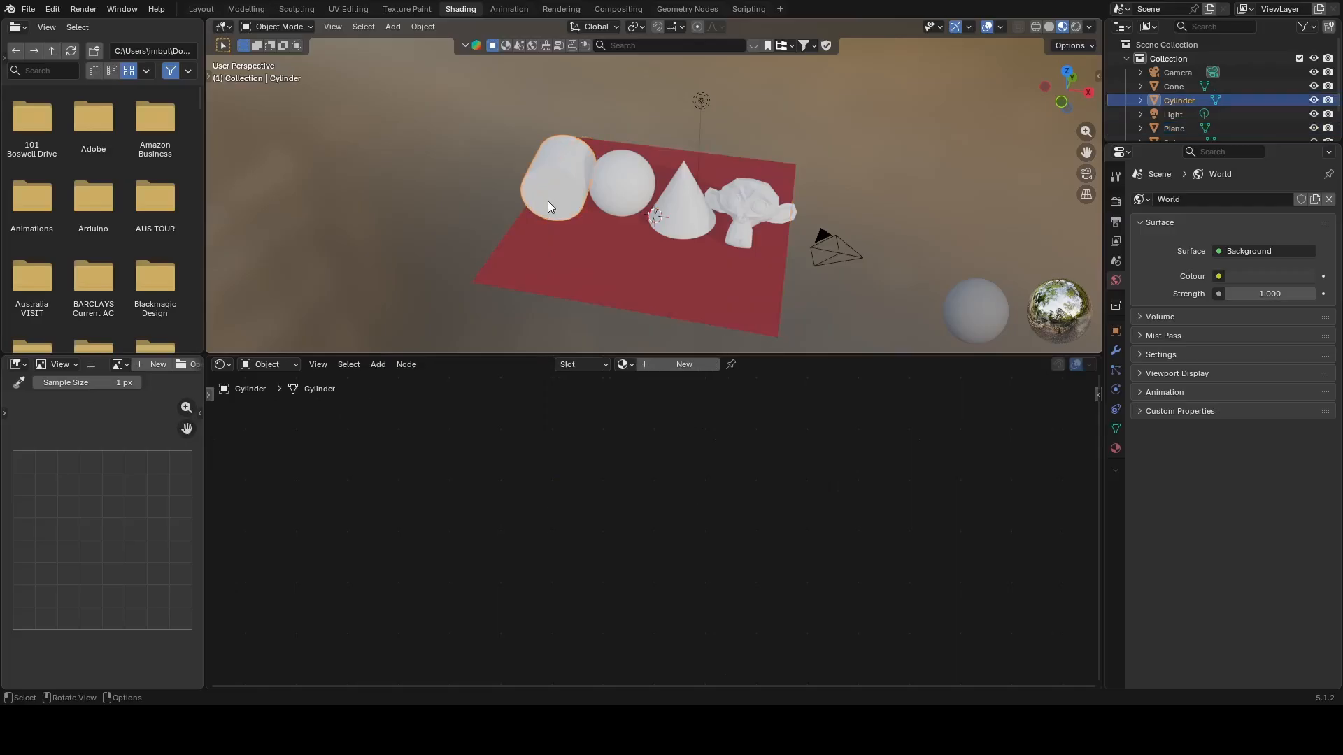
{"action": "left_click", "coordinate": [695, 364]}
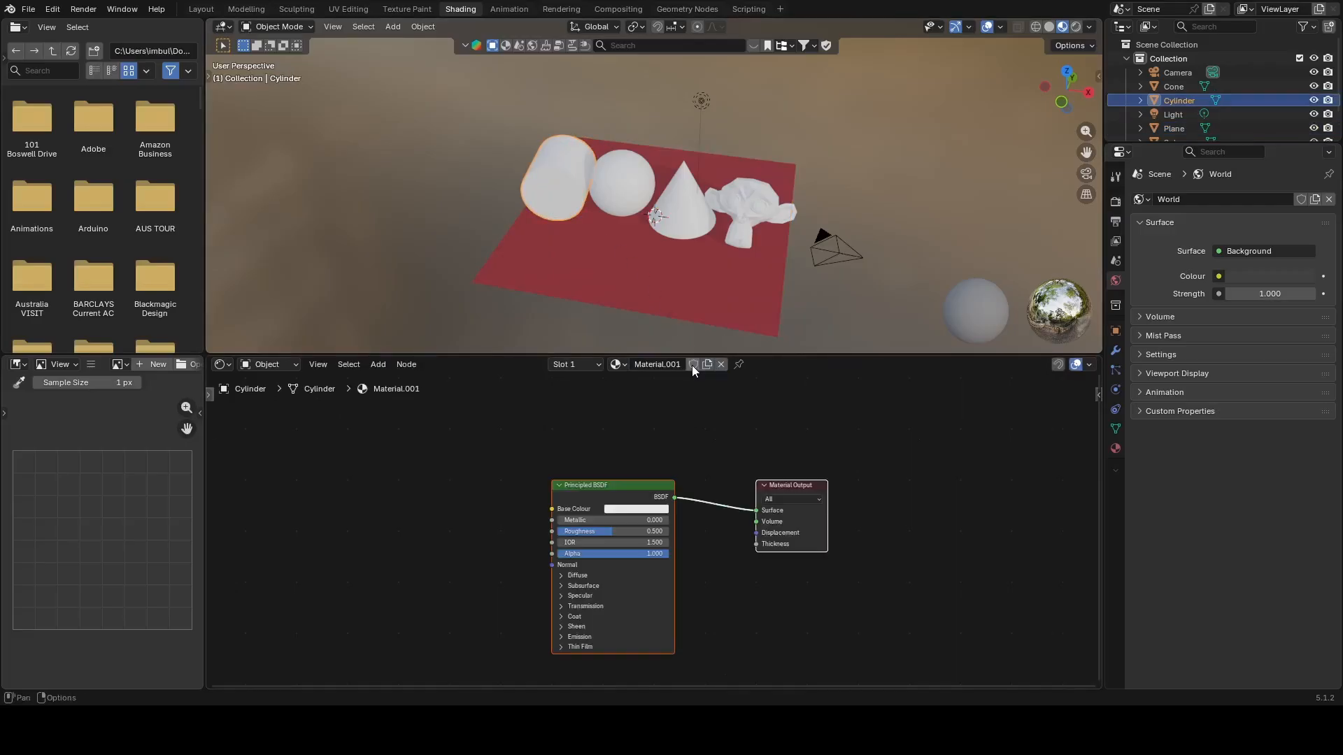
{"action": "left_click", "coordinate": [670, 364]}
{"action": "left_click_drag", "start_coordinate": [670, 364], "coordinate": [616, 375]}
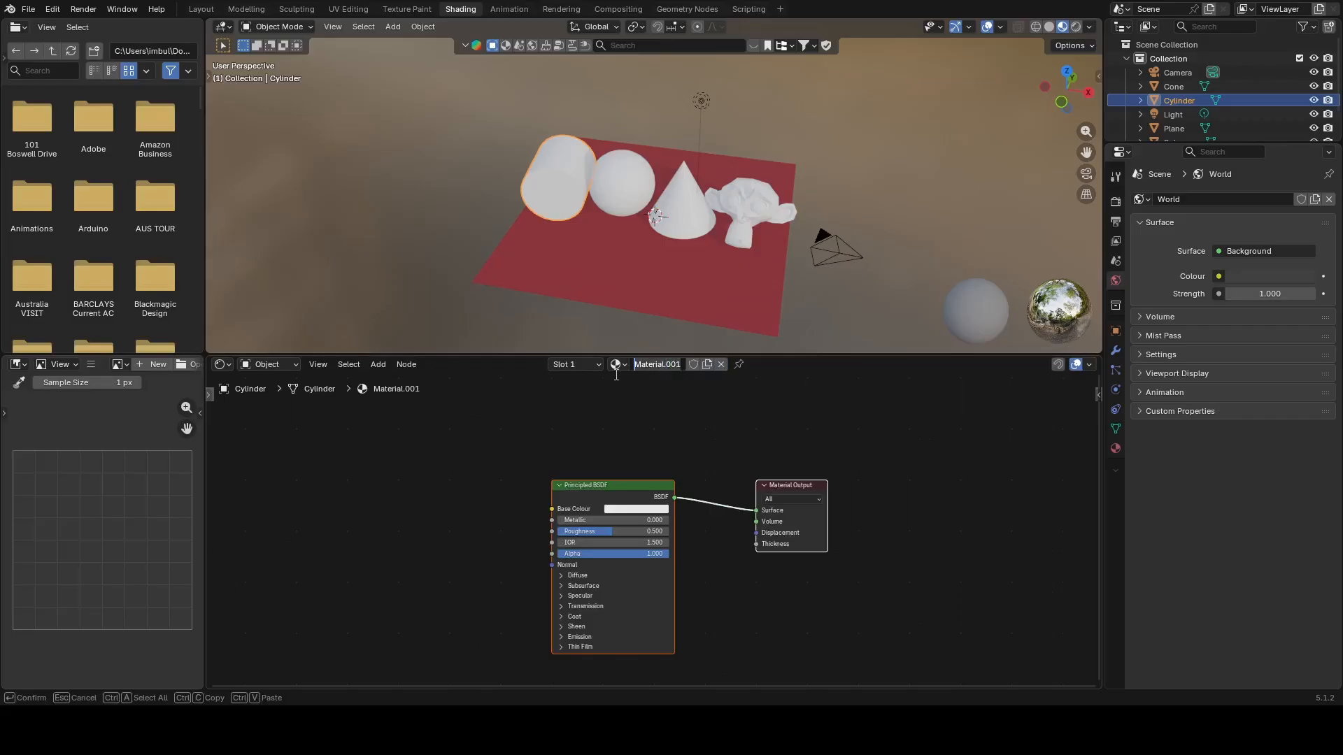
{"action": "type", "text": "Blue"}
{"action": "key", "text": "Return"}
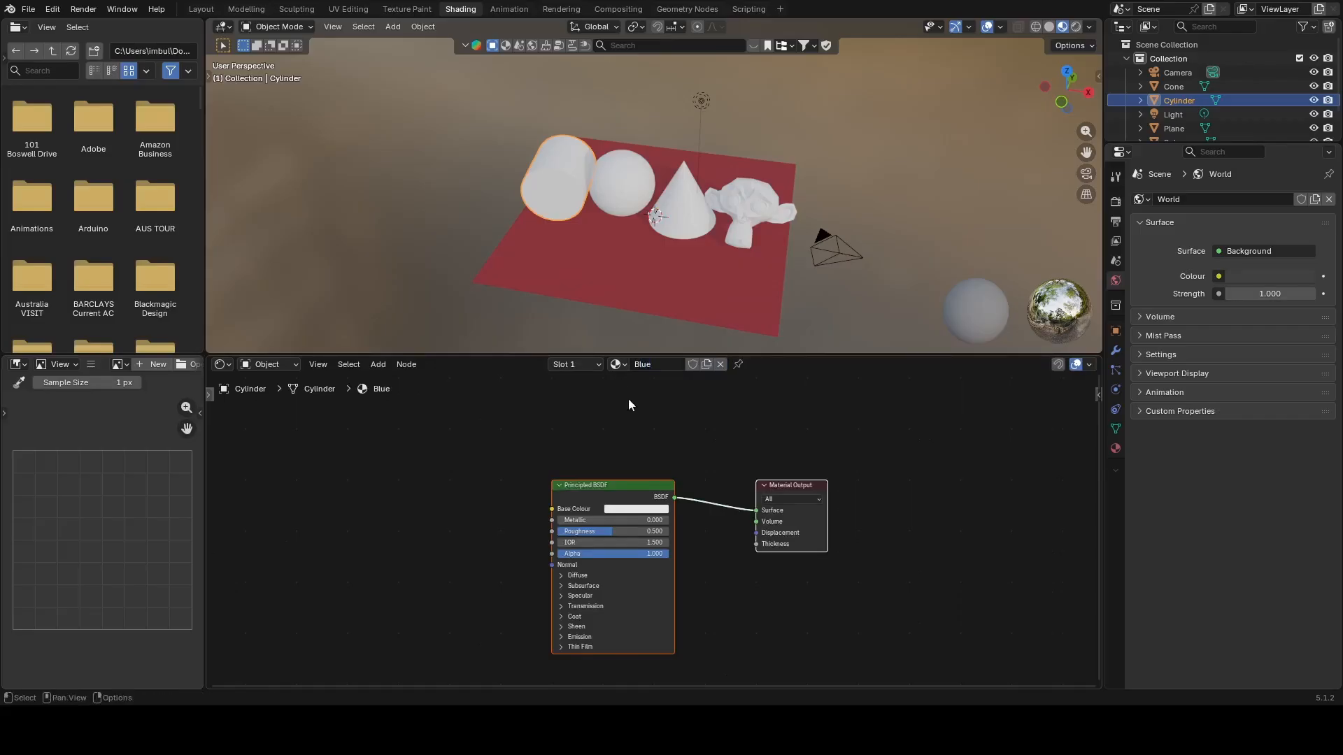
{"action": "left_click", "coordinate": [644, 509]}
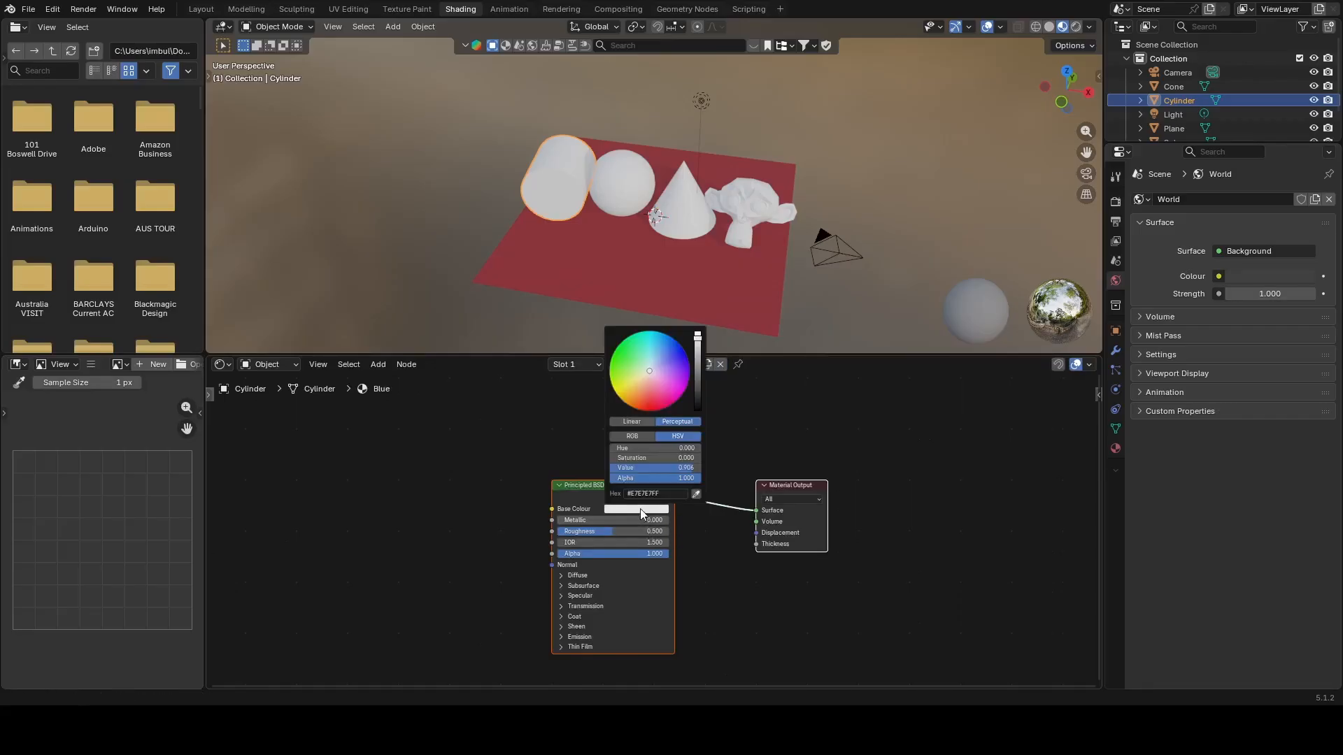
{"action": "left_click", "coordinate": [682, 354]}
{"action": "left_click_drag", "start_coordinate": [697, 338], "coordinate": [699, 362]}
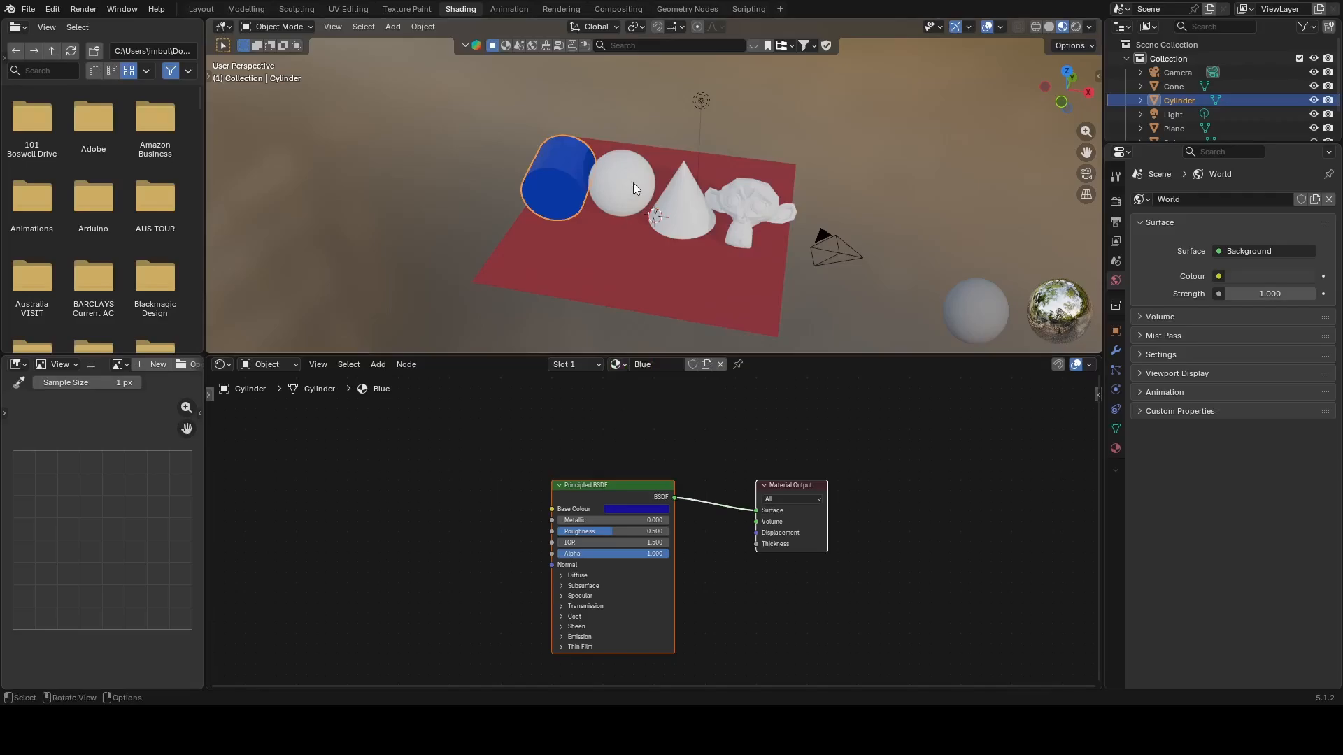
- Give the sphere a new material named Yellow and set its base colour to a slightly darkened yellow
{"action": "left_click", "coordinate": [632, 183]}
{"action": "left_click", "coordinate": [677, 365]}
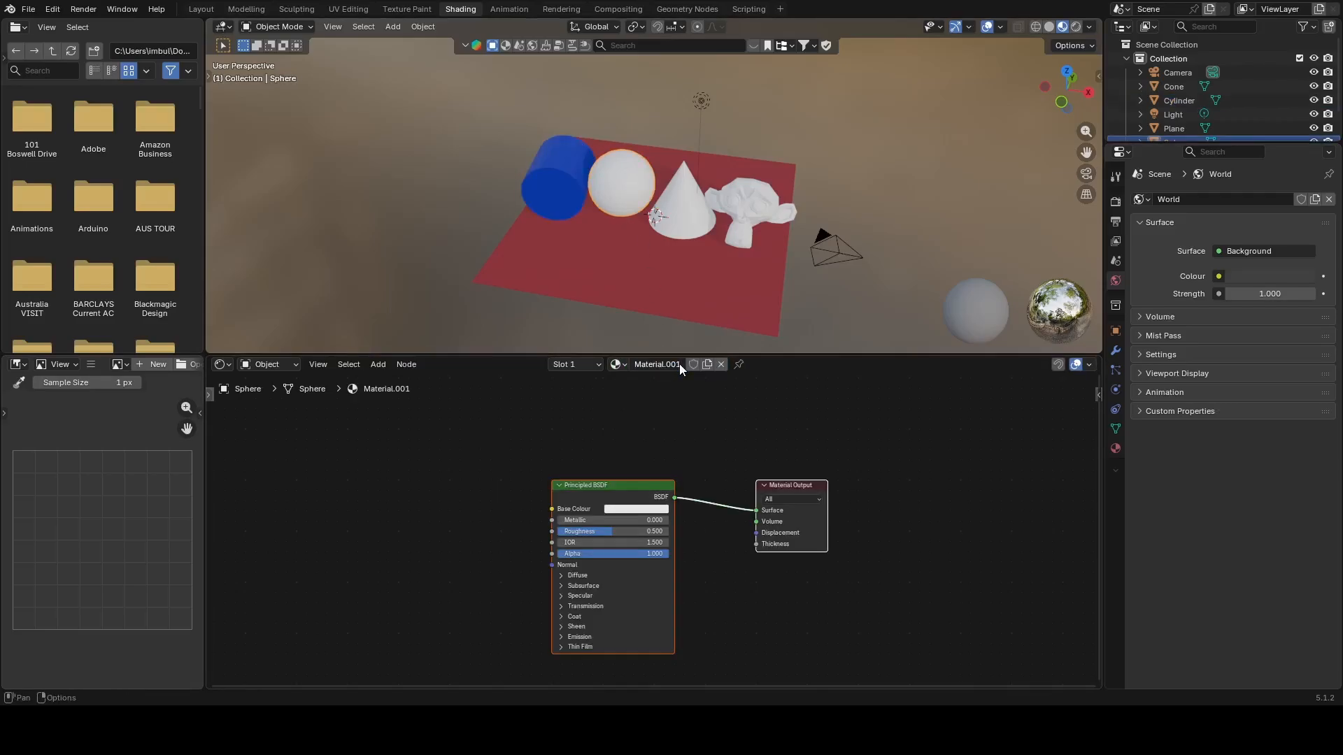
{"action": "double_click", "coordinate": [679, 365]}
{"action": "left_click_drag", "start_coordinate": [682, 364], "coordinate": [595, 377]}
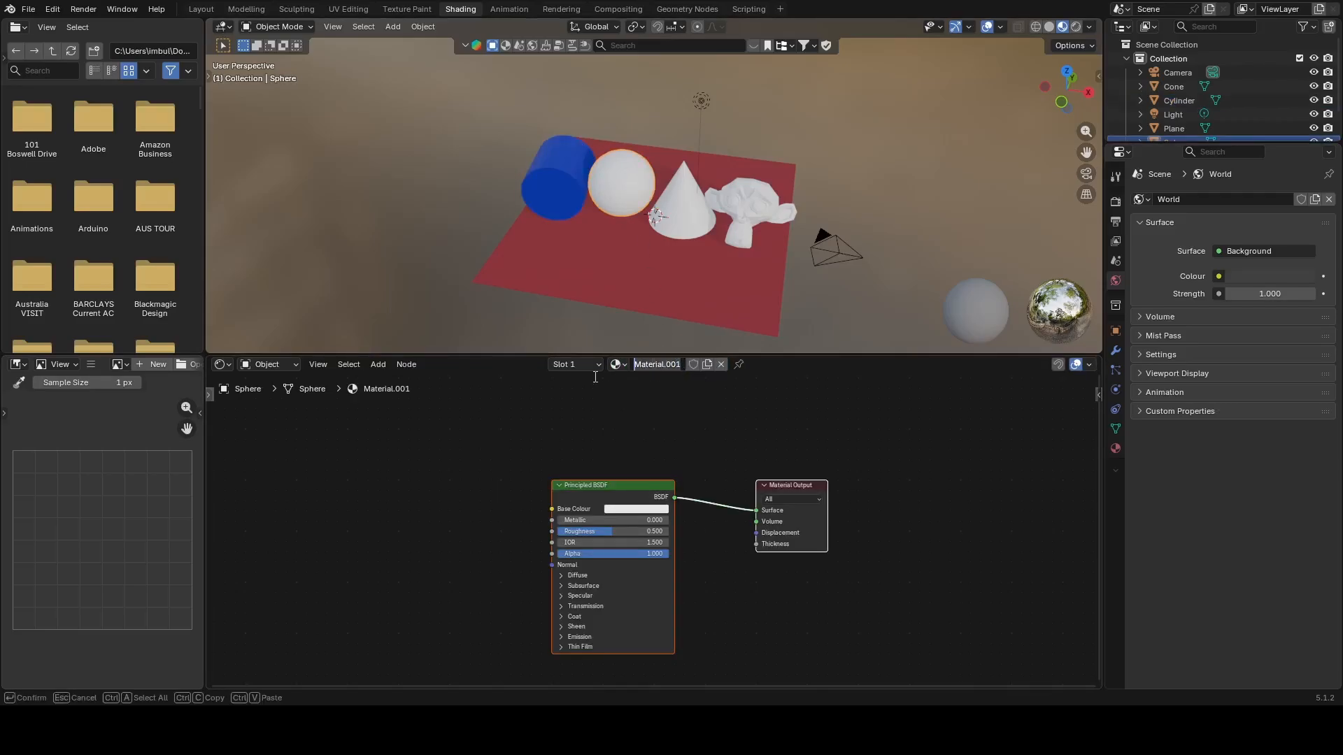
{"action": "type", "text": "Yellow"}
{"action": "key", "text": "Return"}
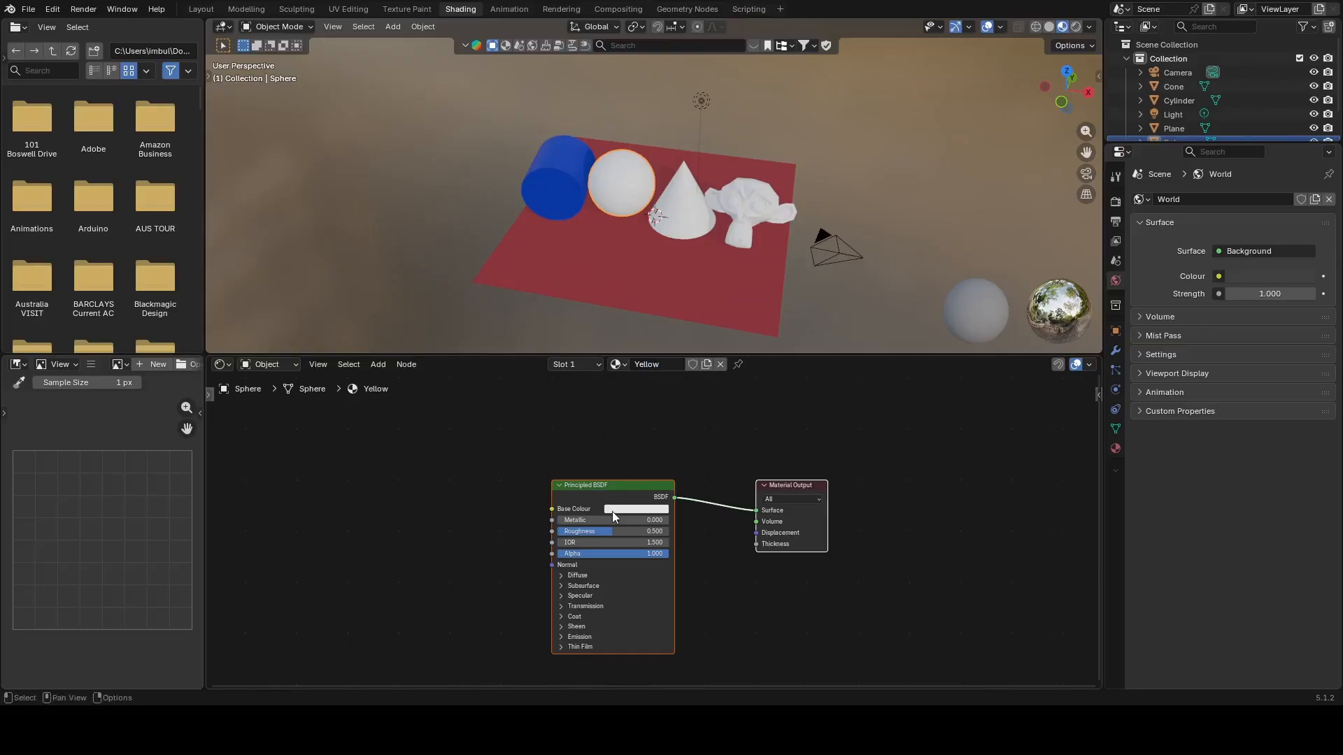
{"action": "left_click", "coordinate": [613, 509]}
{"action": "left_click", "coordinate": [617, 391]}
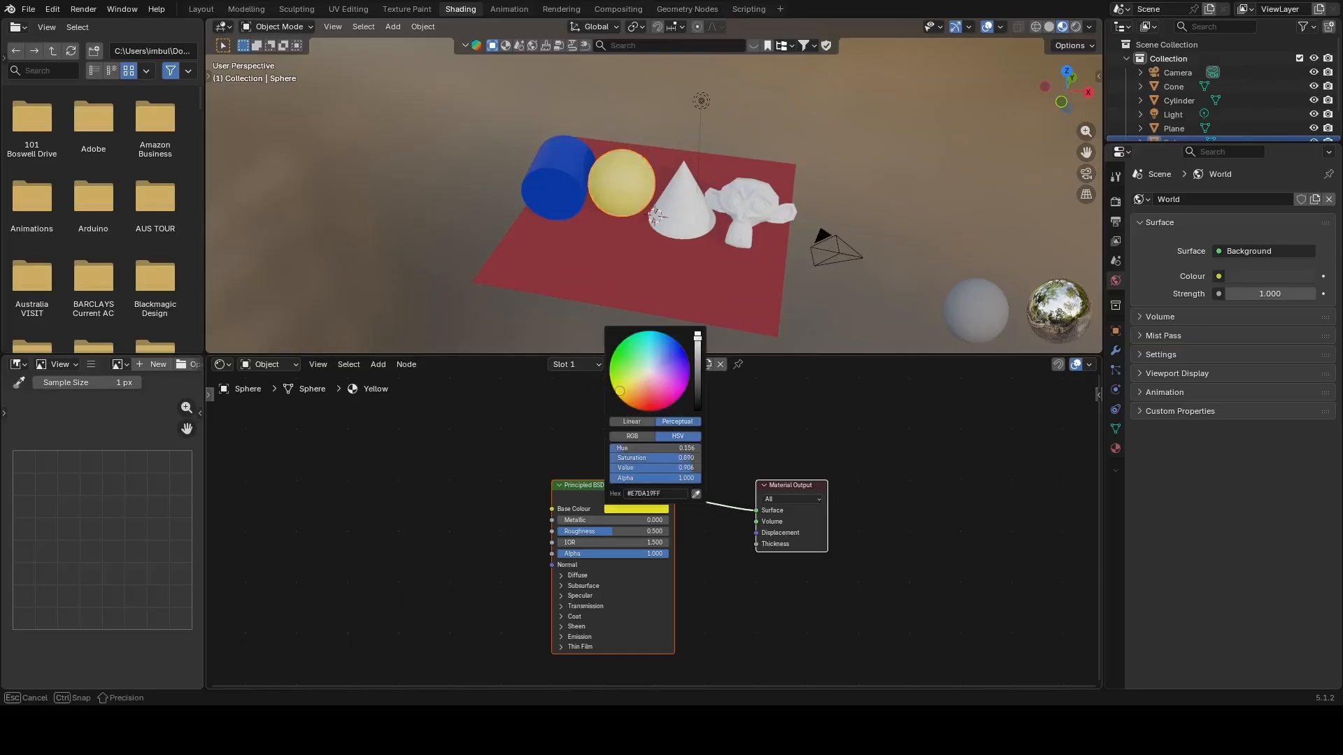
{"action": "left_click_drag", "start_coordinate": [697, 340], "coordinate": [697, 353]}
- Give the cone a new material named green and set its base colour to a medium-dark green
{"action": "left_click", "coordinate": [672, 228]}
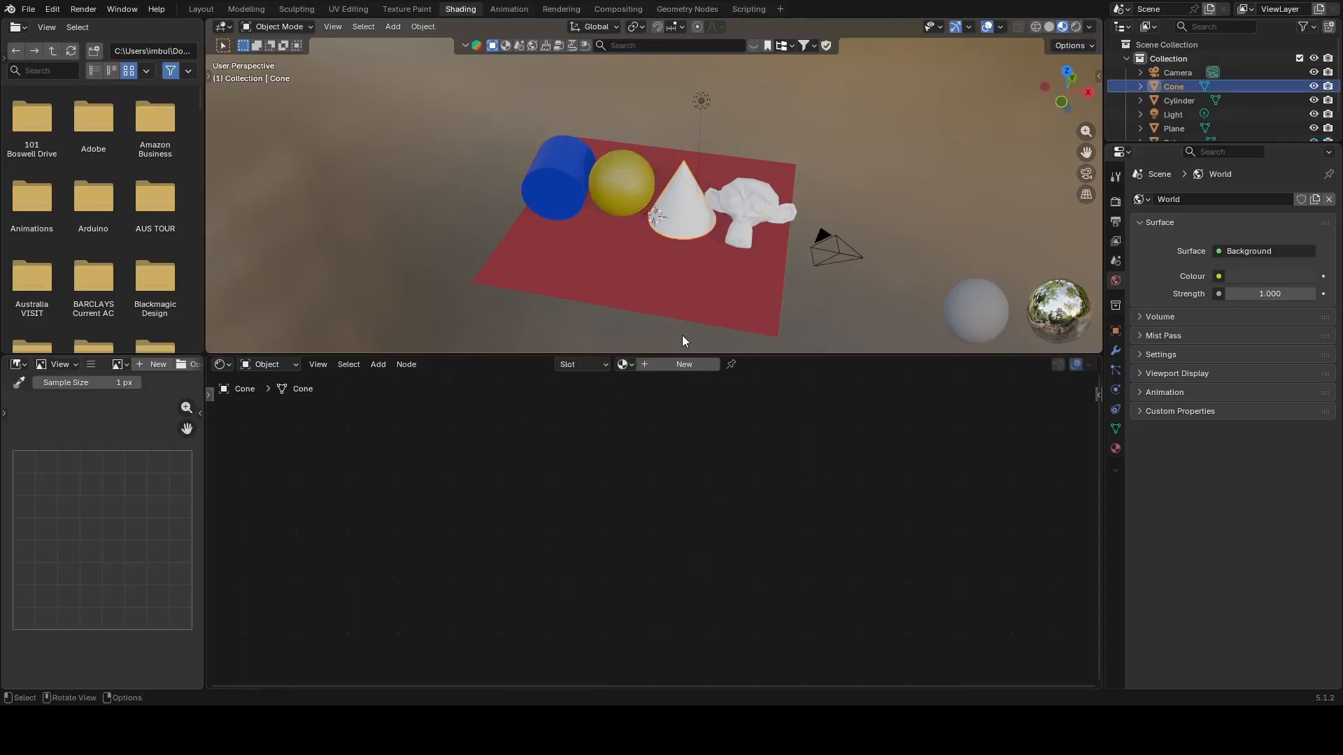
{"action": "left_click", "coordinate": [682, 366]}
{"action": "double_click", "coordinate": [656, 364]}
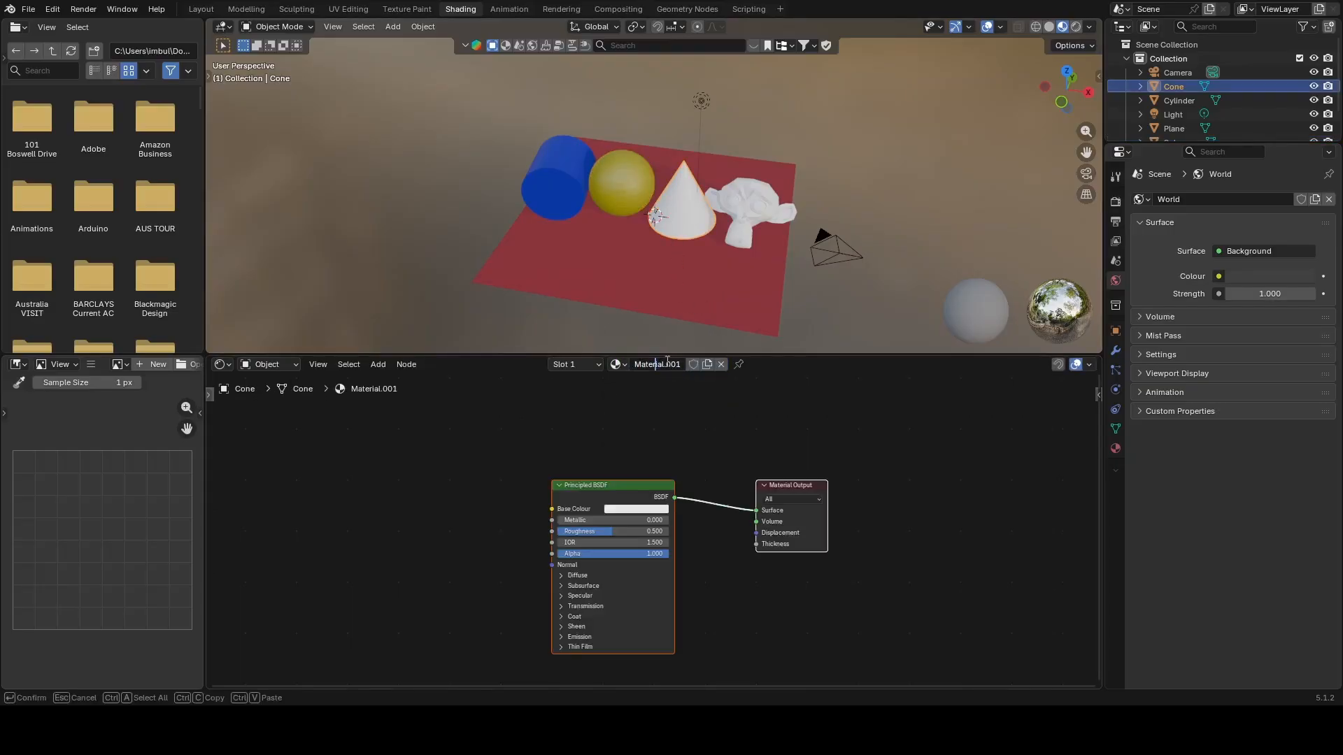
{"action": "left_click_drag", "start_coordinate": [681, 361], "coordinate": [633, 371]}
{"action": "type", "text": "green"}
{"action": "key", "text": "Return"}
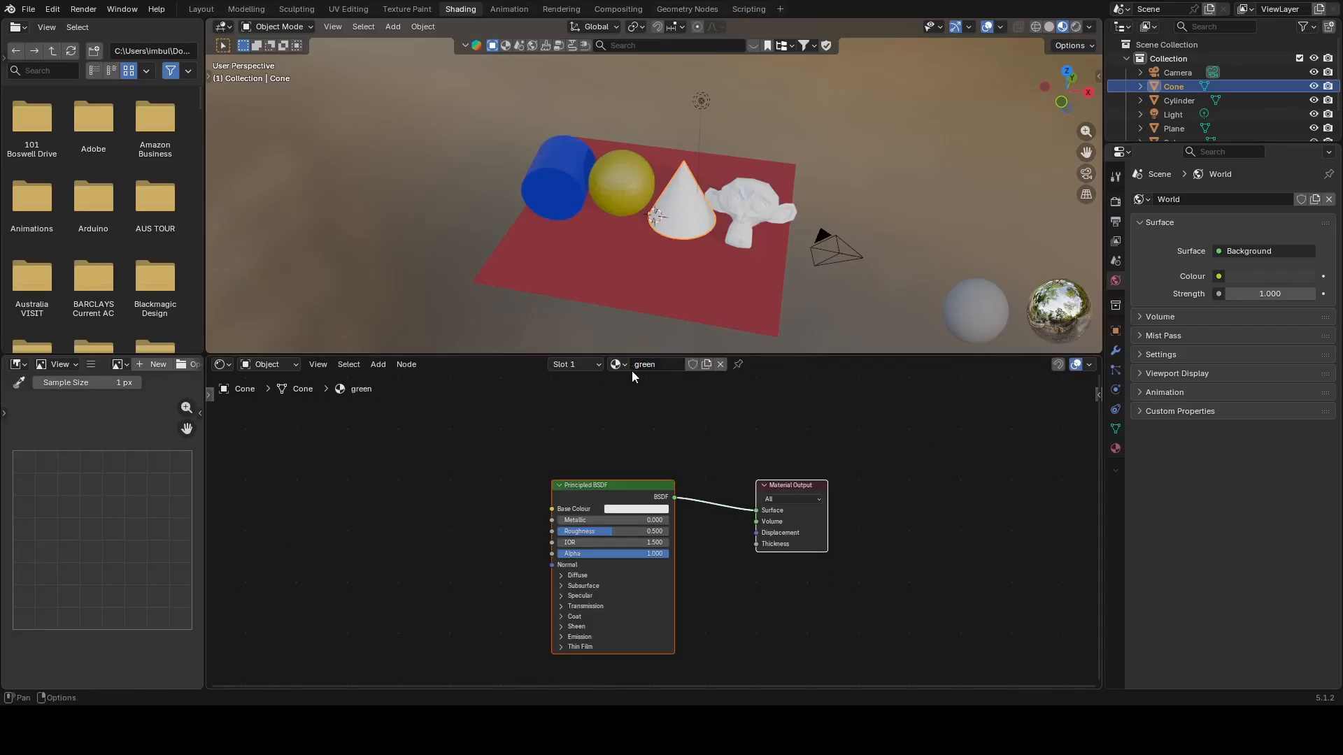
{"action": "left_click", "coordinate": [652, 509]}
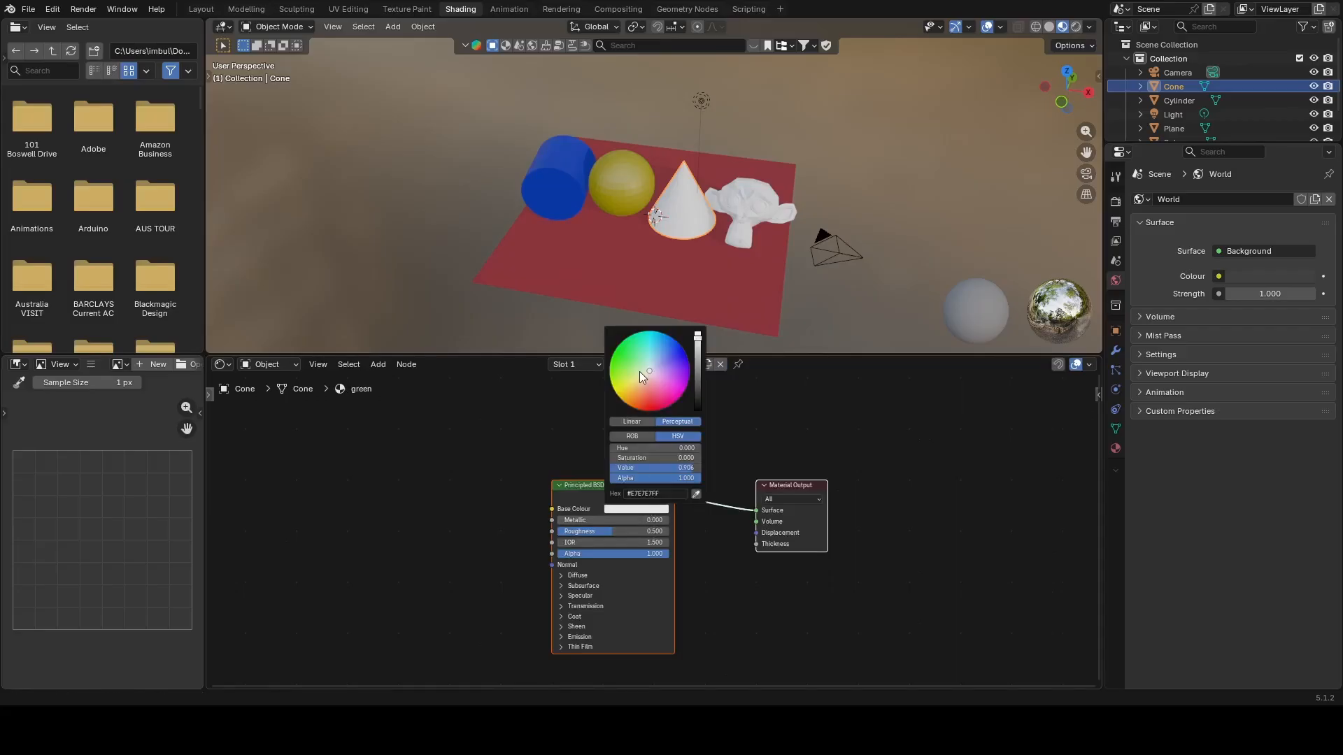
{"action": "left_click_drag", "start_coordinate": [635, 355], "coordinate": [697, 364]}
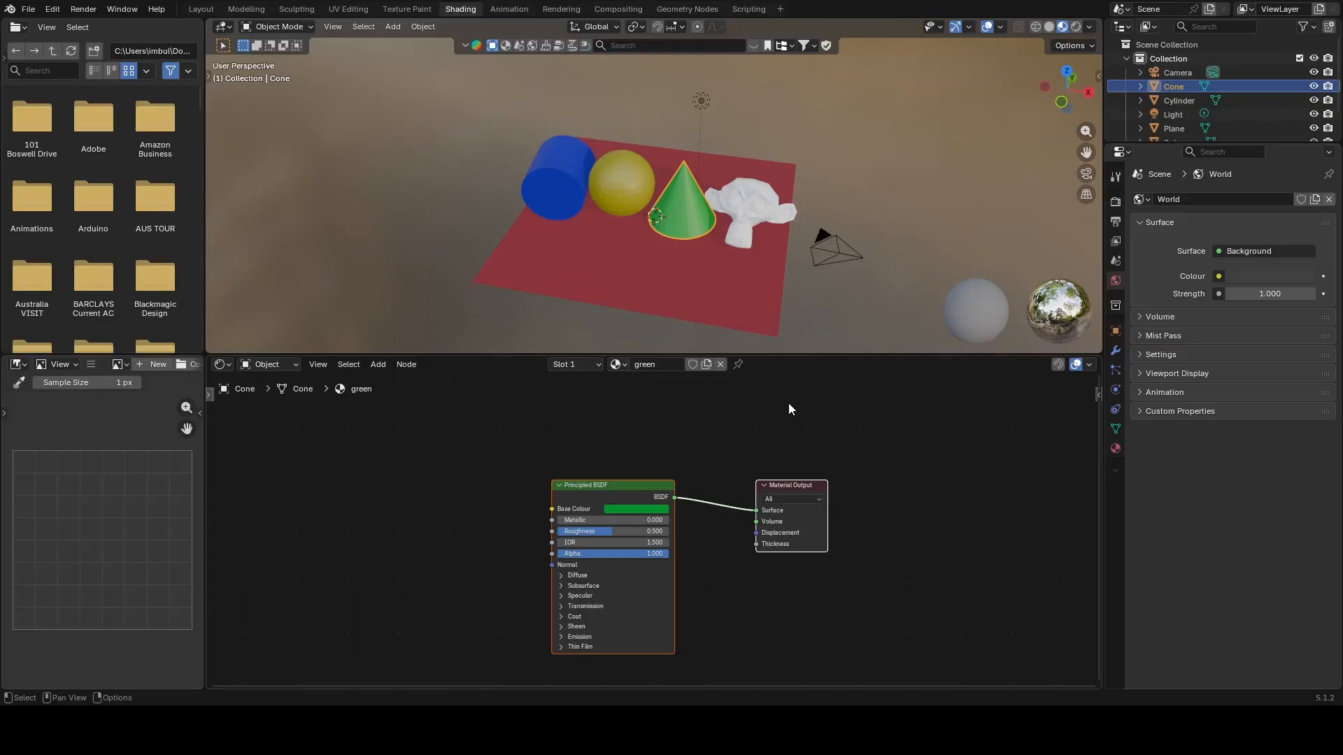
- Assign the existing Blue material to the monkey head
{"action": "left_click", "coordinate": [745, 208]}
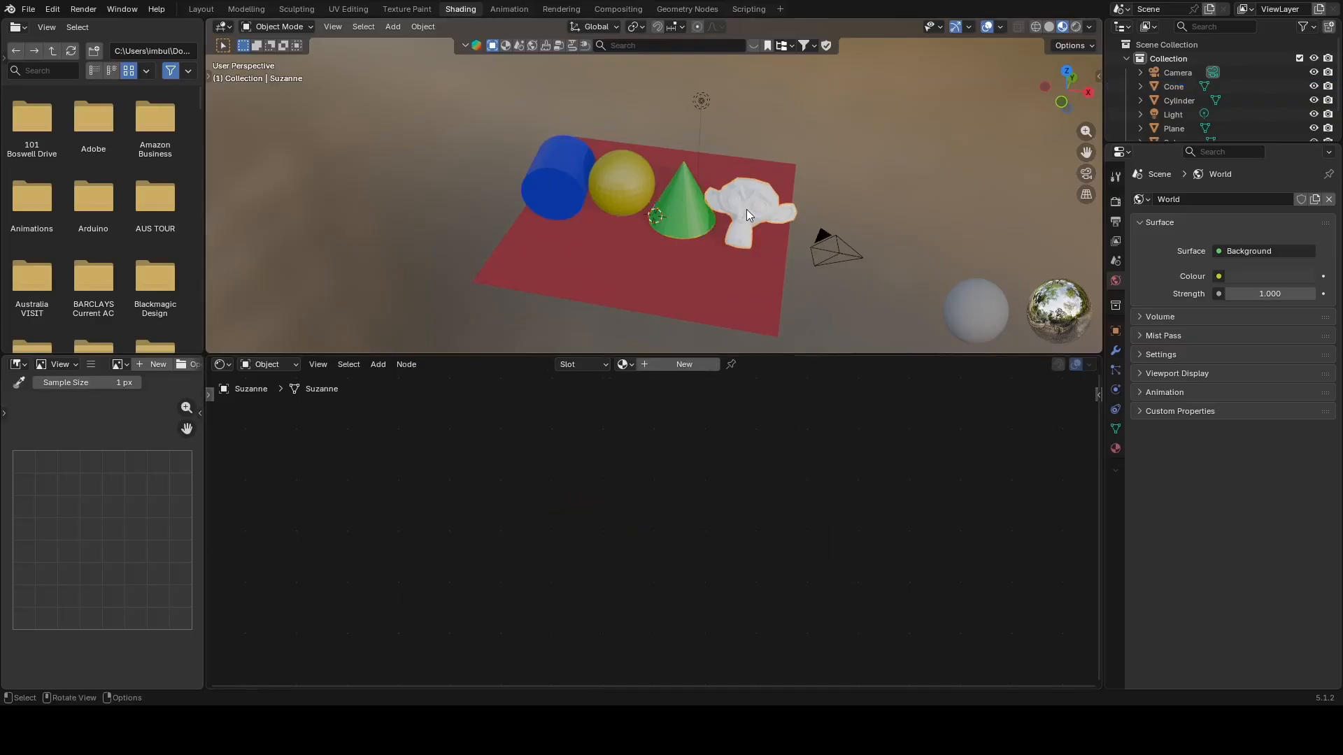
{"action": "left_click", "coordinate": [623, 366]}
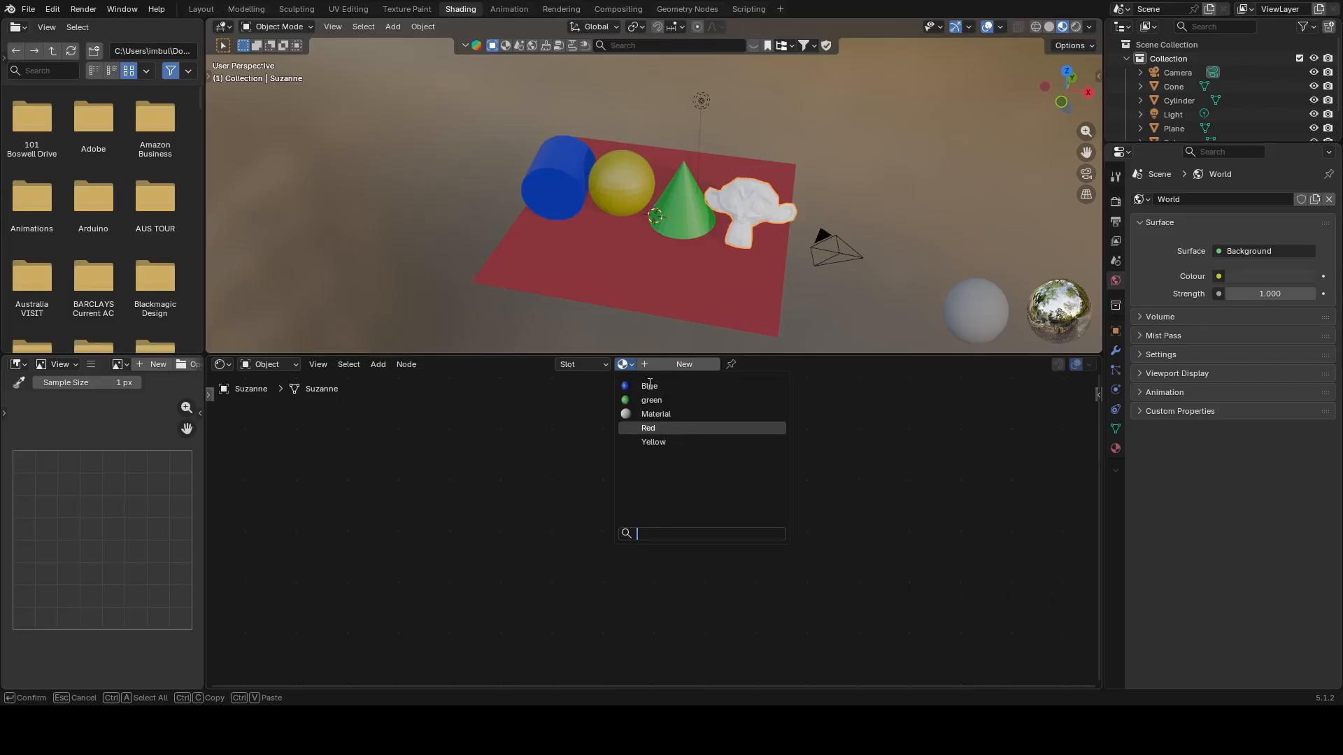
{"action": "key", "text": "Down"}
{"action": "key", "text": "Down"}
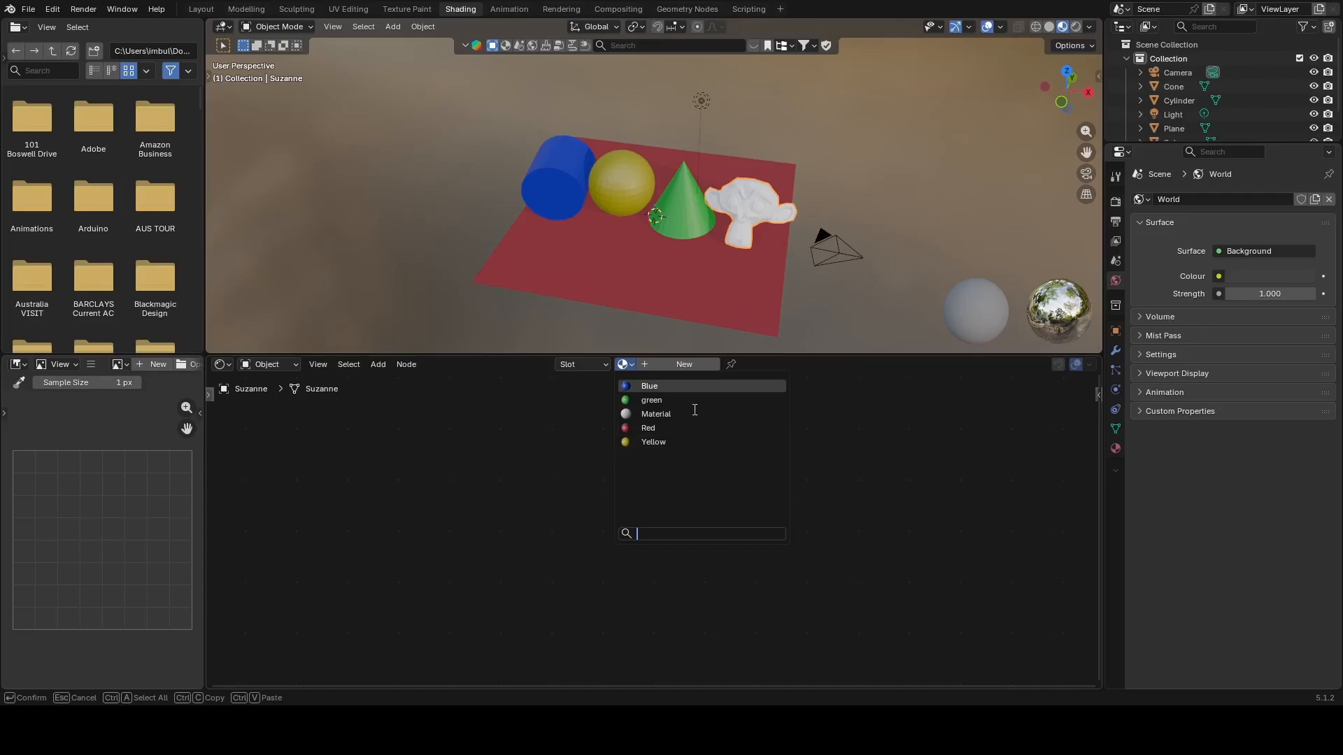
{"action": "left_click", "coordinate": [686, 386]}
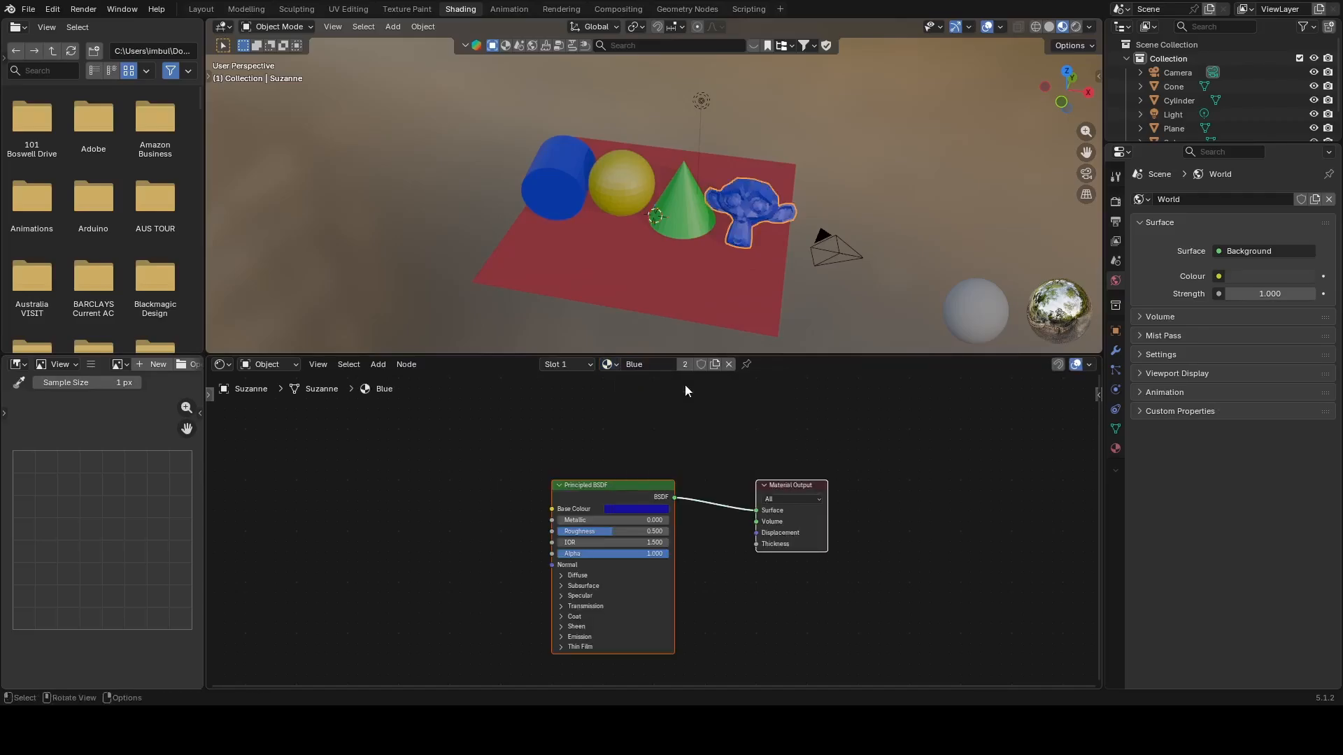
{"action": "left_click", "coordinate": [735, 418]}
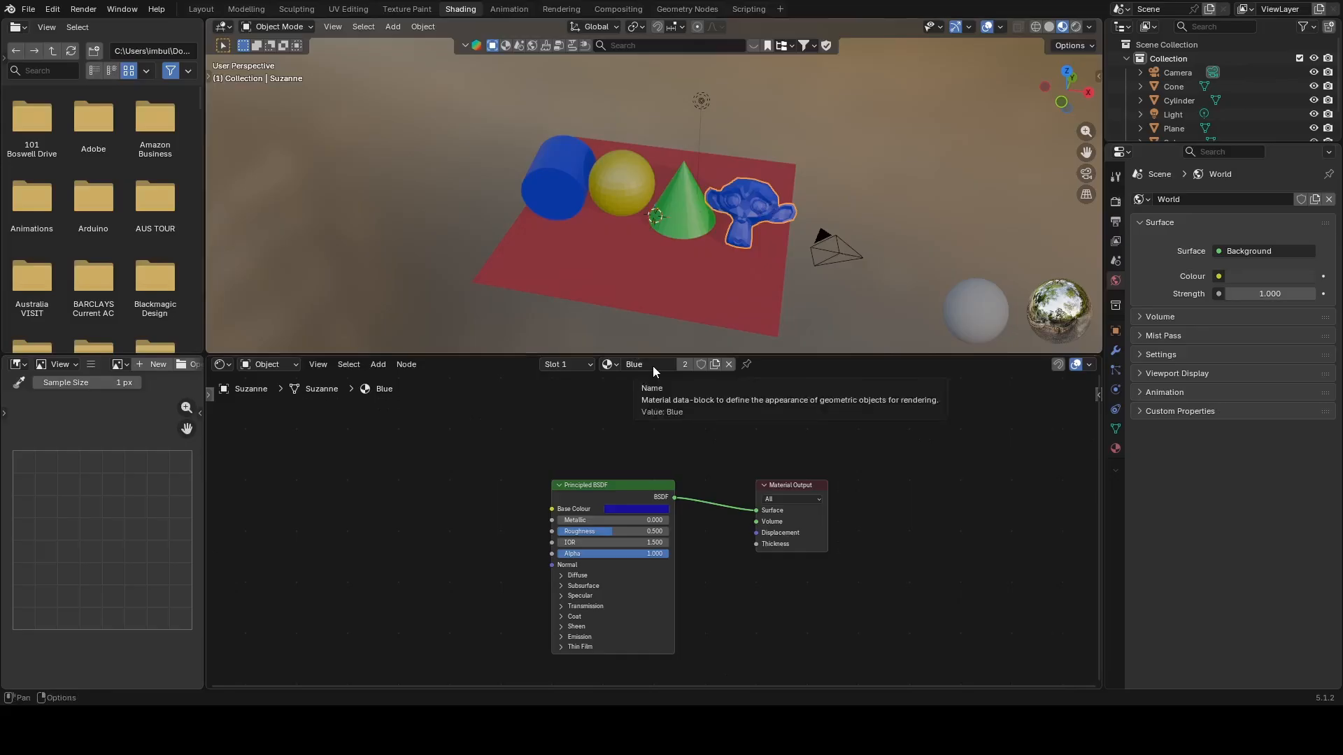
- Brighten the base colour of the Blue material shared by the monkey head and cylinder to a vivid blue, and deselect all objects
{"action": "left_click", "coordinate": [649, 510]}
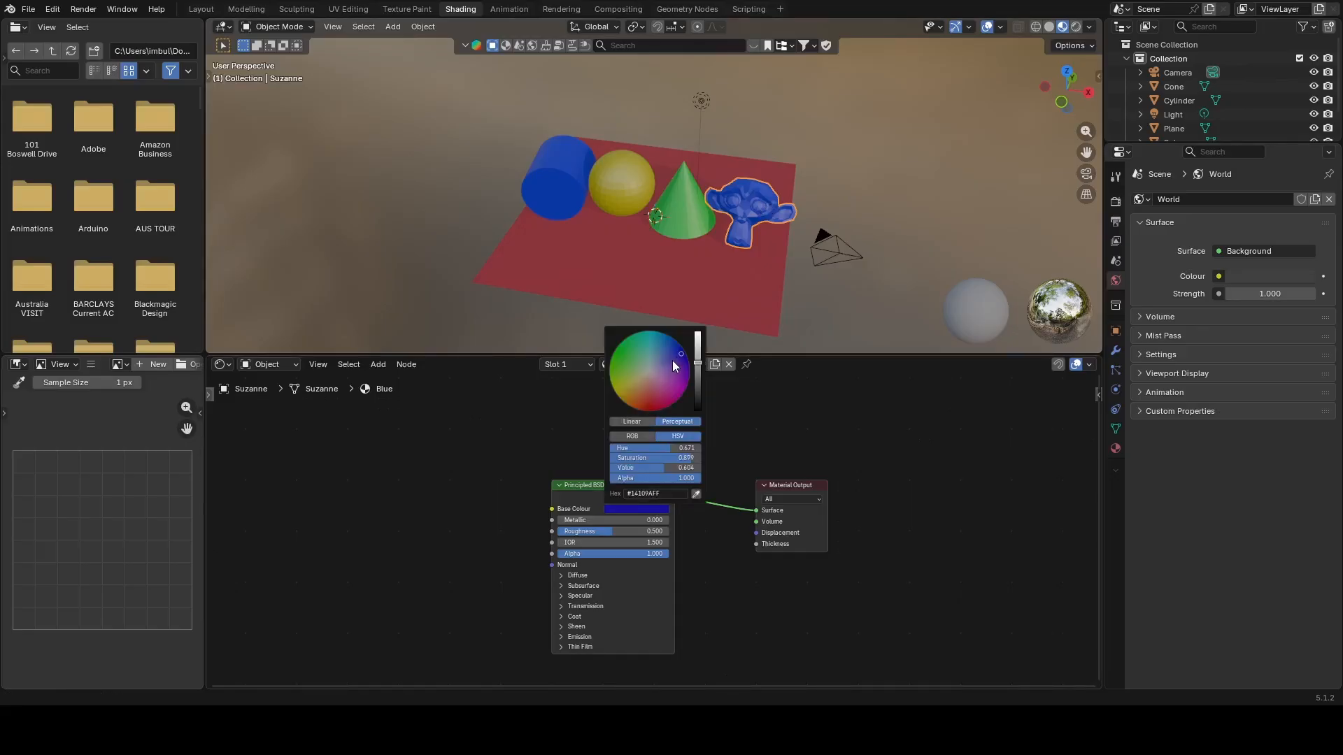
{"action": "left_click_drag", "start_coordinate": [697, 363], "coordinate": [697, 339]}
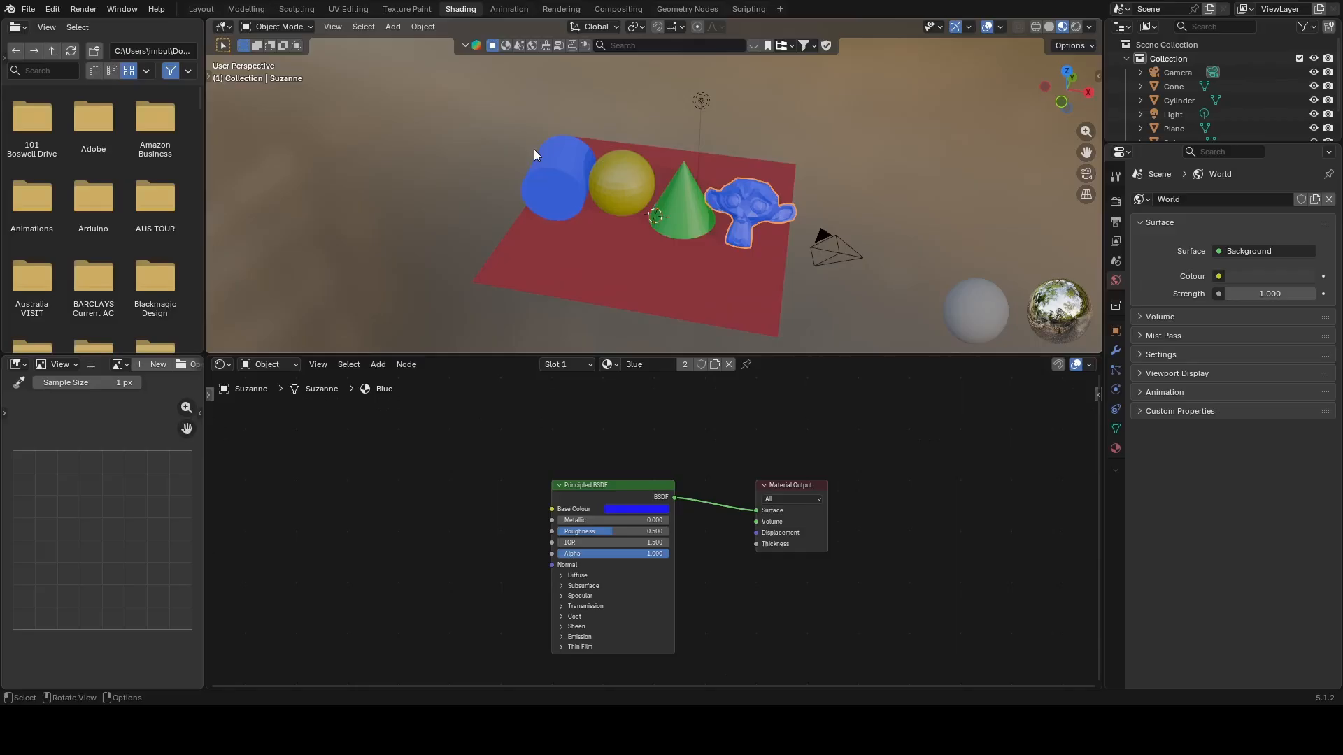
{"action": "left_click", "coordinate": [762, 265]}
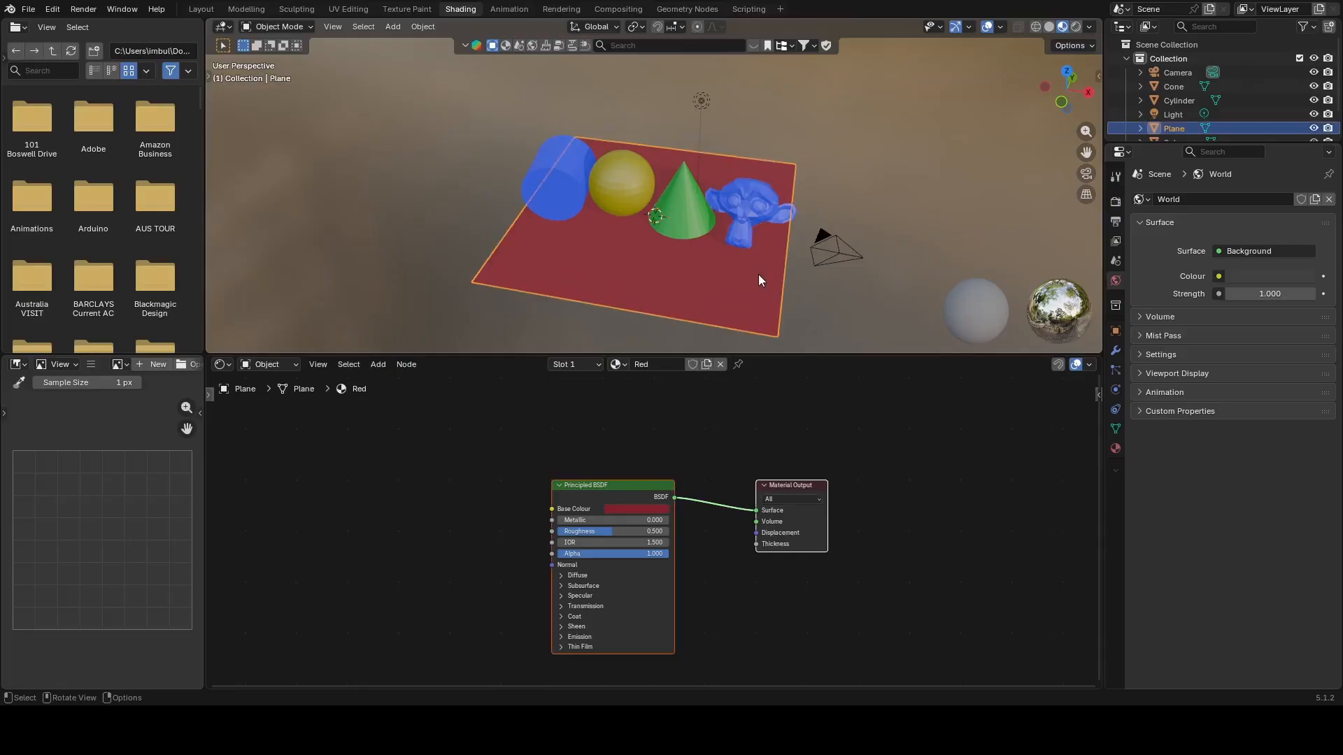
{"action": "left_click", "coordinate": [868, 193]}
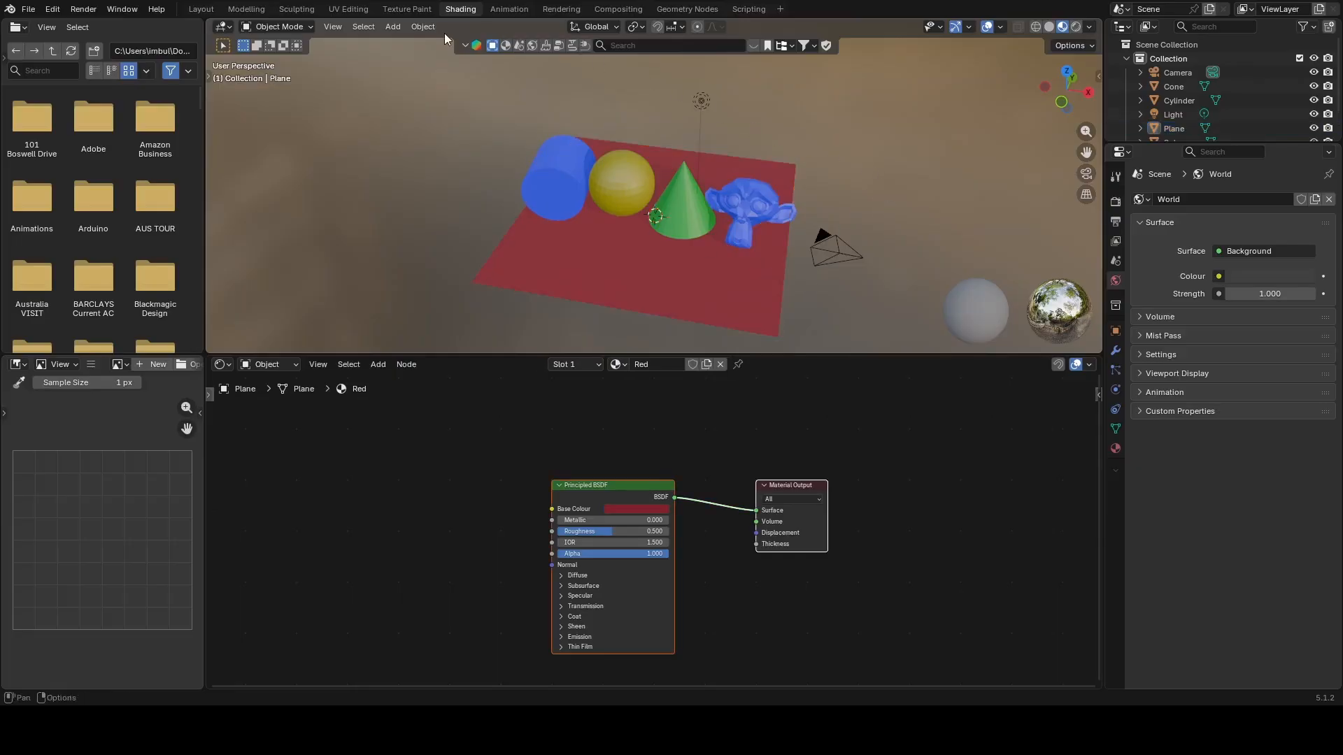
- Switch to the Layout workspace and display the scene in Material Preview shading, viewed from a higher angle
{"action": "left_click", "coordinate": [207, 11]}
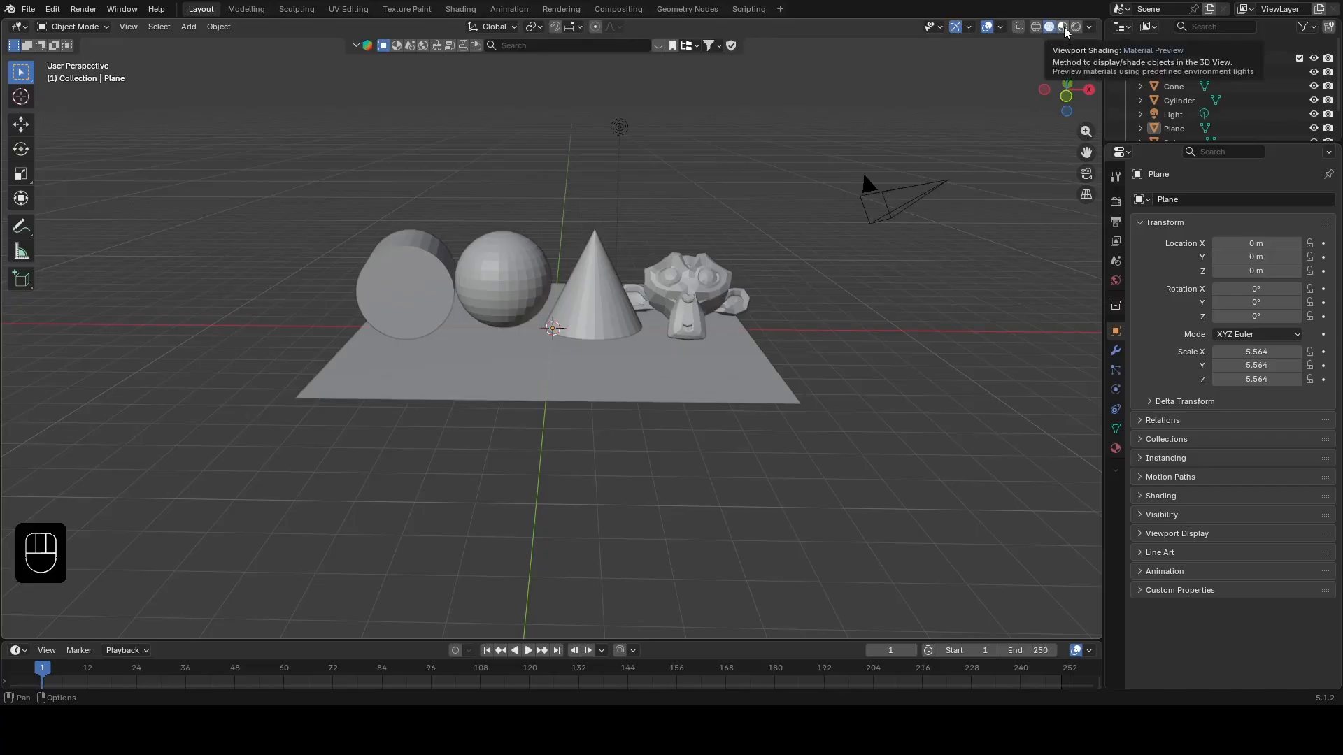
{"action": "left_click", "coordinate": [1063, 27]}
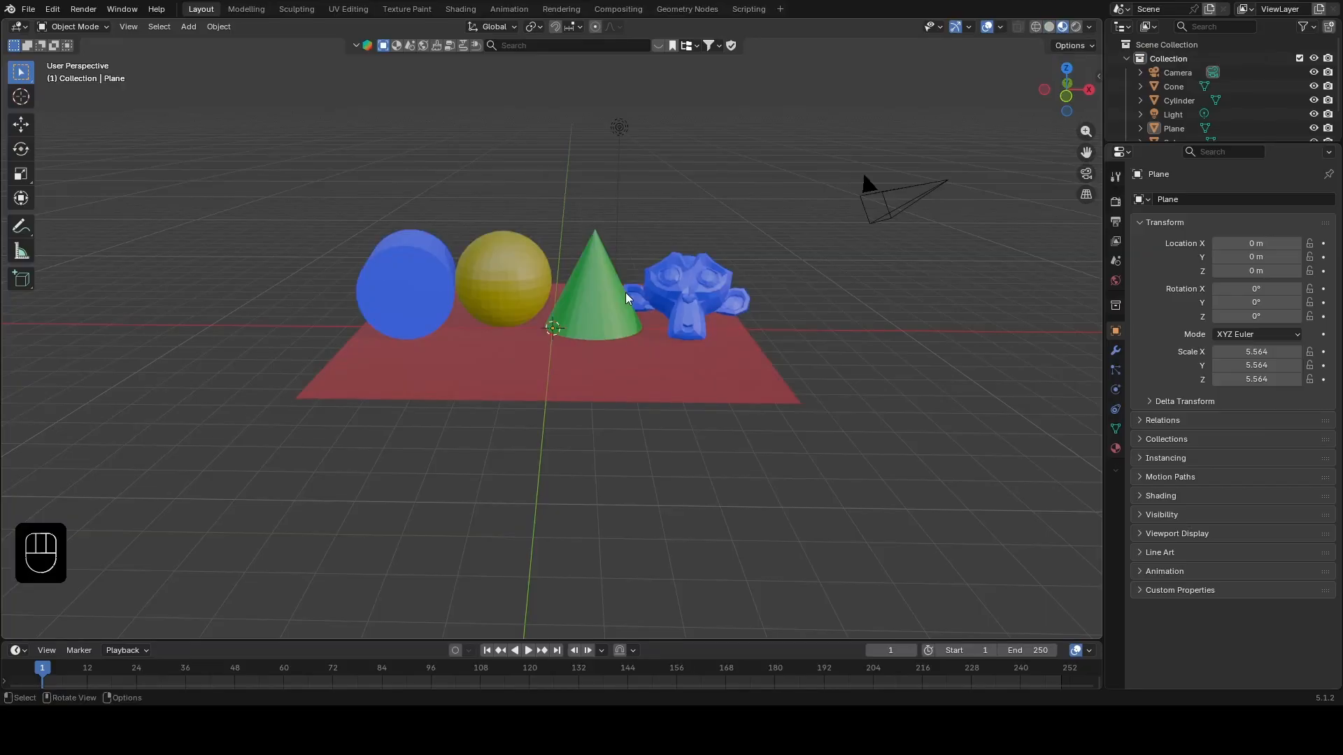
{"action": "middle_click_drag", "start_coordinate": [625, 299], "coordinate": [651, 330]}
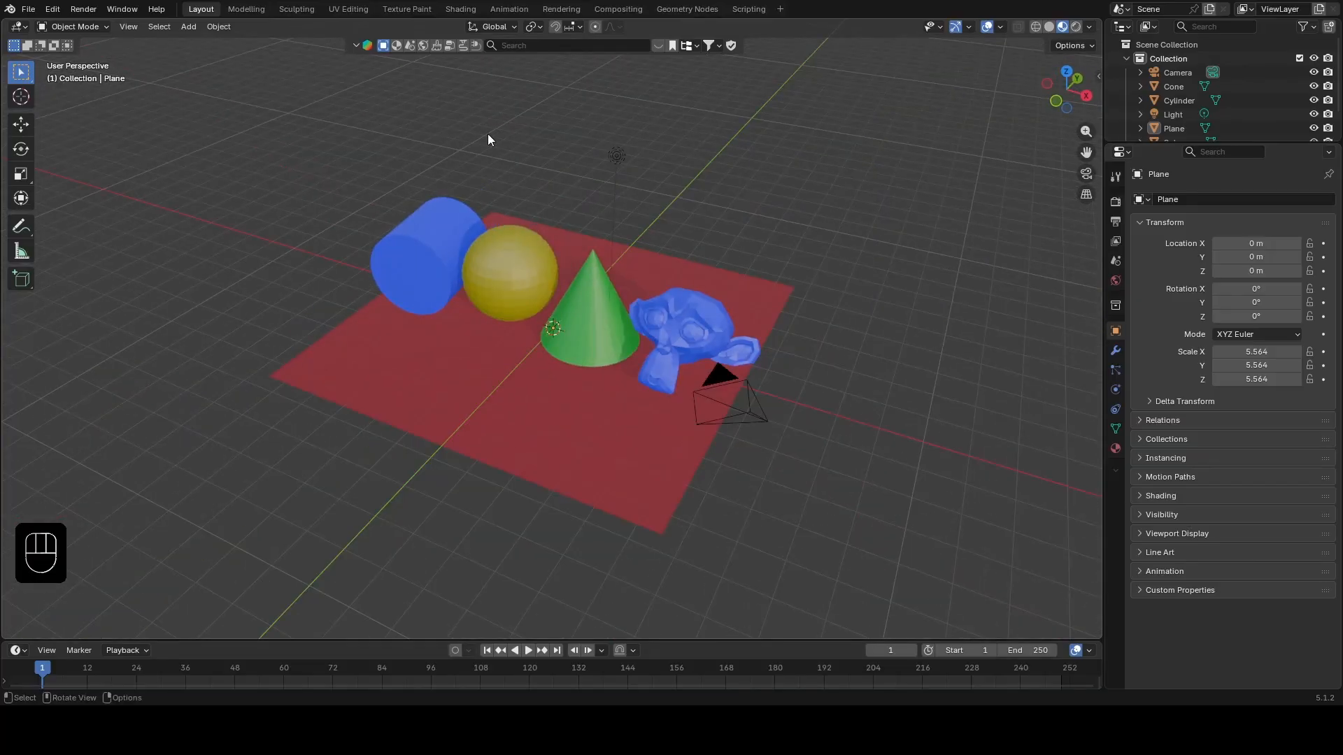